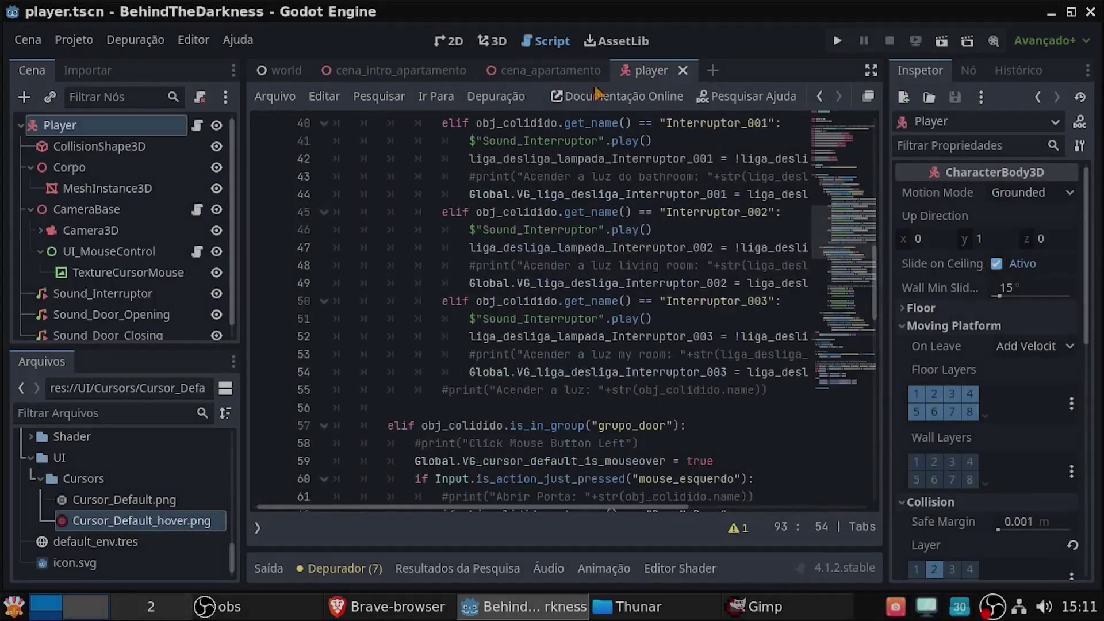
Add AreaMyCellphone to the group grupo_telefone.
double_click(954, 148)
text(grupo_telefone)
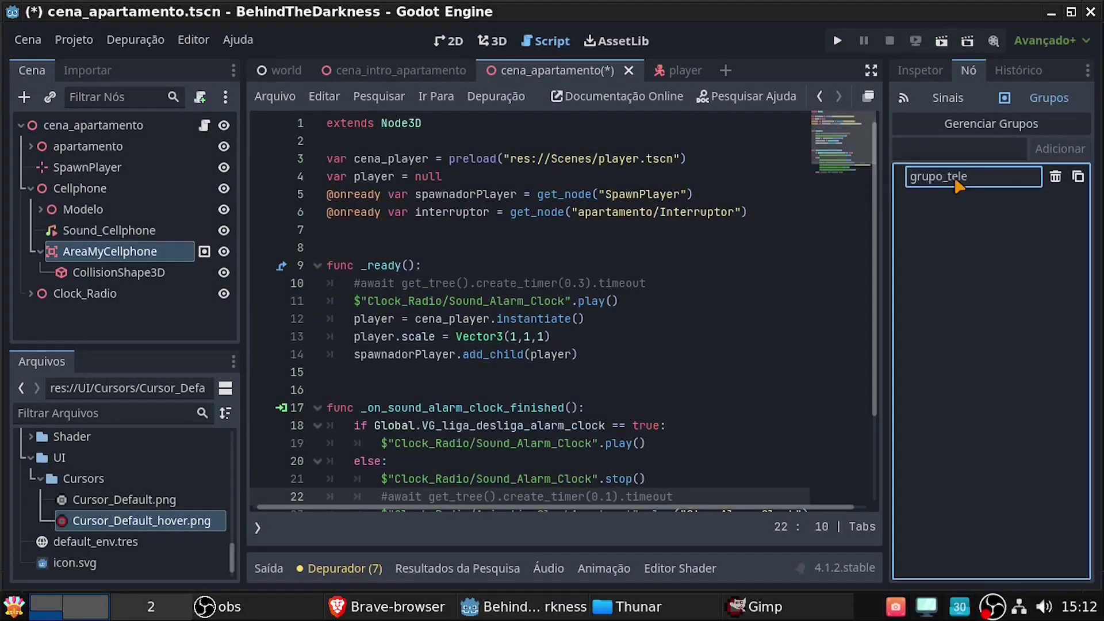
key(Return)
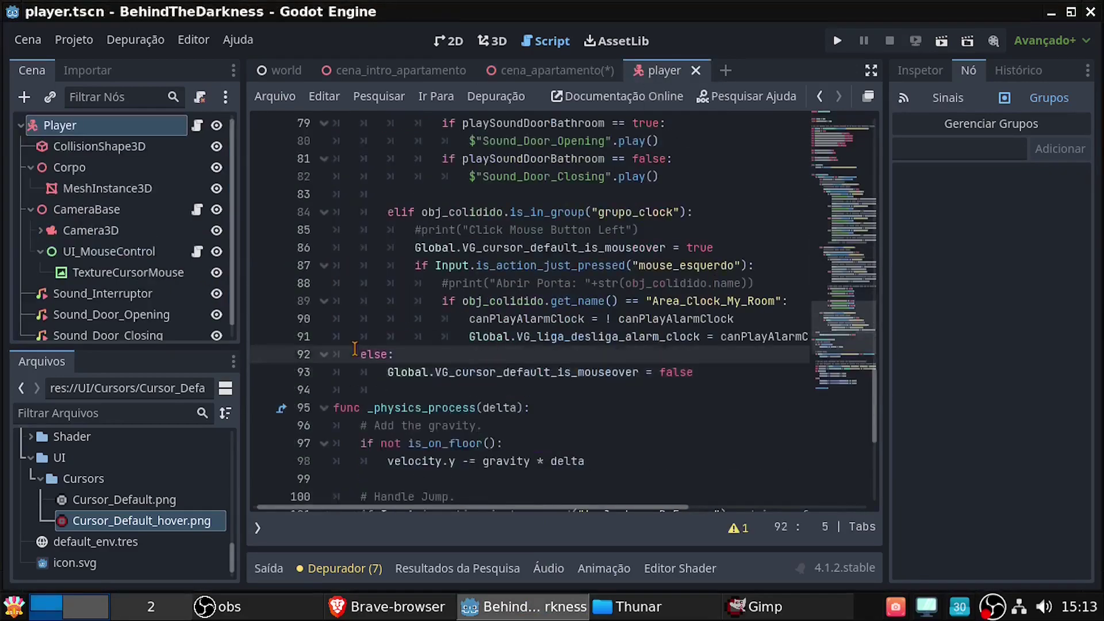
Paste the grupo_clock elif block into player.gd and adapt it for grupo_telefone/AreaMyCellphone.
text(#AreaMyCellphonelif obj_colidido.is_in_group("grupo_clock"): 			#print("Click Mouse Button Left") 			Global.VG_cursor_default_is_mouseover = true 			if Input.is_action_just_pressed("mouse_esquerdo"): 				#print("Abrir Porta: "+str(obj_colidido.name)) 				if obj_colidido.get_name() == "Area_Clock_My_Room": 					canPlayAlarmClock = ! canPlayAlarmClock 					Global.VG_liga_desliga_alarm_clock = canPlayAlarmClock)
click(598, 309)
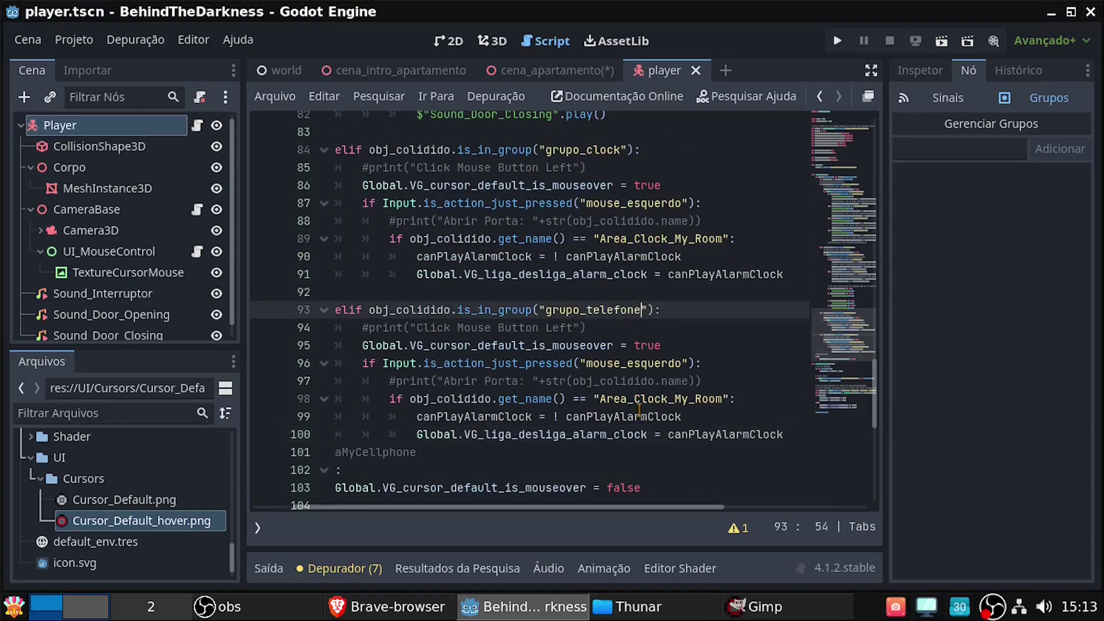
double_click(679, 398)
drag(845, 344, 895, 371)
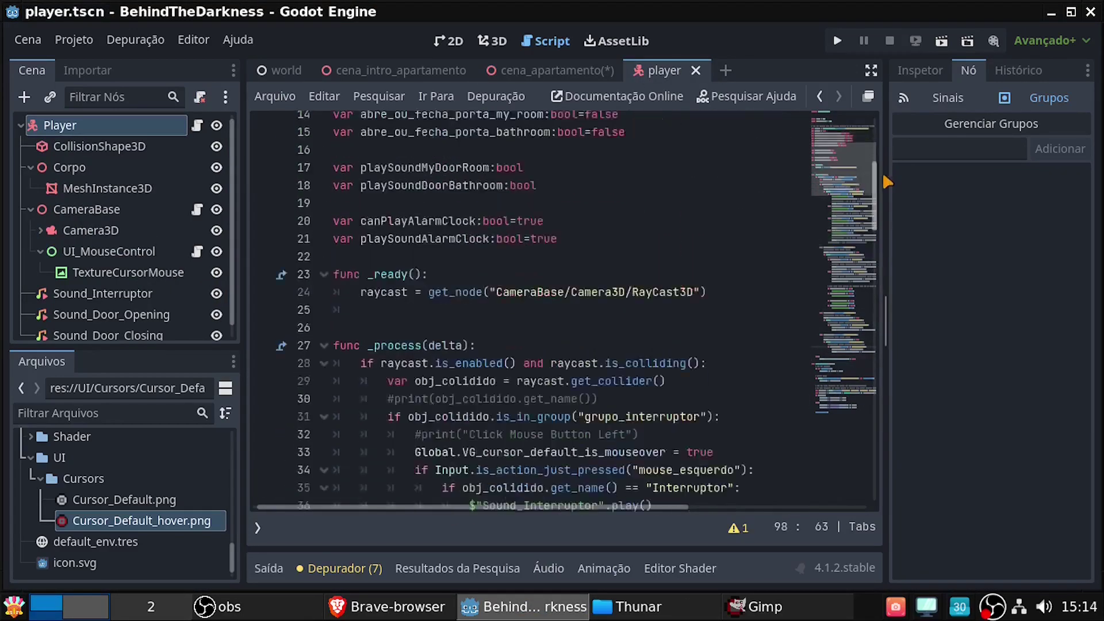
Declare a new canIGetACellPhone variable after the existing variable declarations.
click(842, 155)
click(569, 300)
key(Return)
text(var possoPegarMeuCelular:)
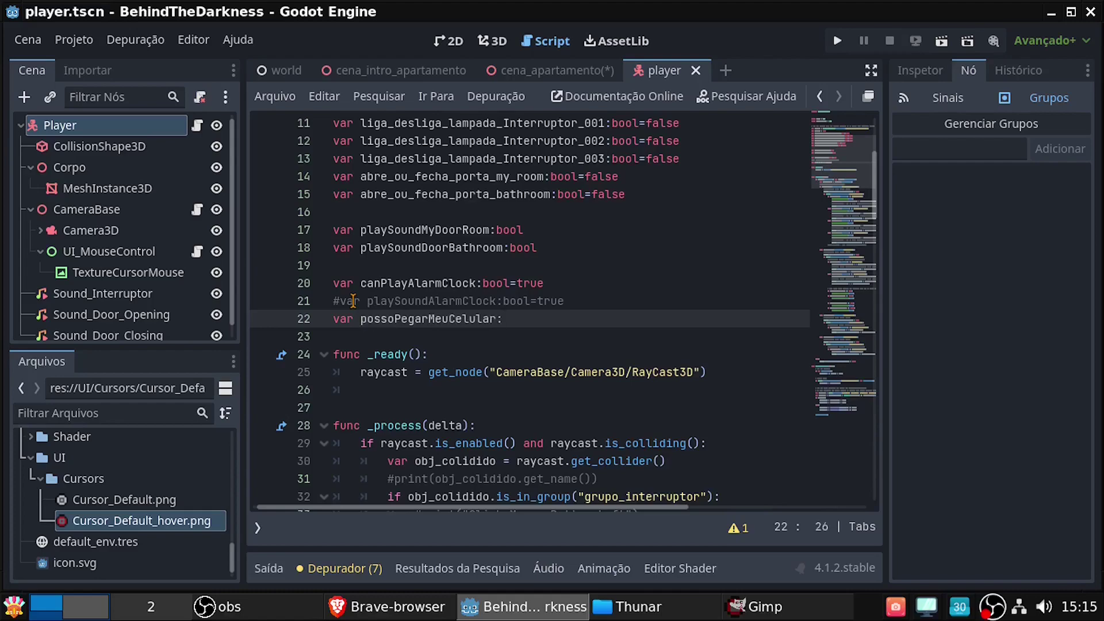
scroll(353, 301, down, 20)
scroll(616, 424, down, 5)
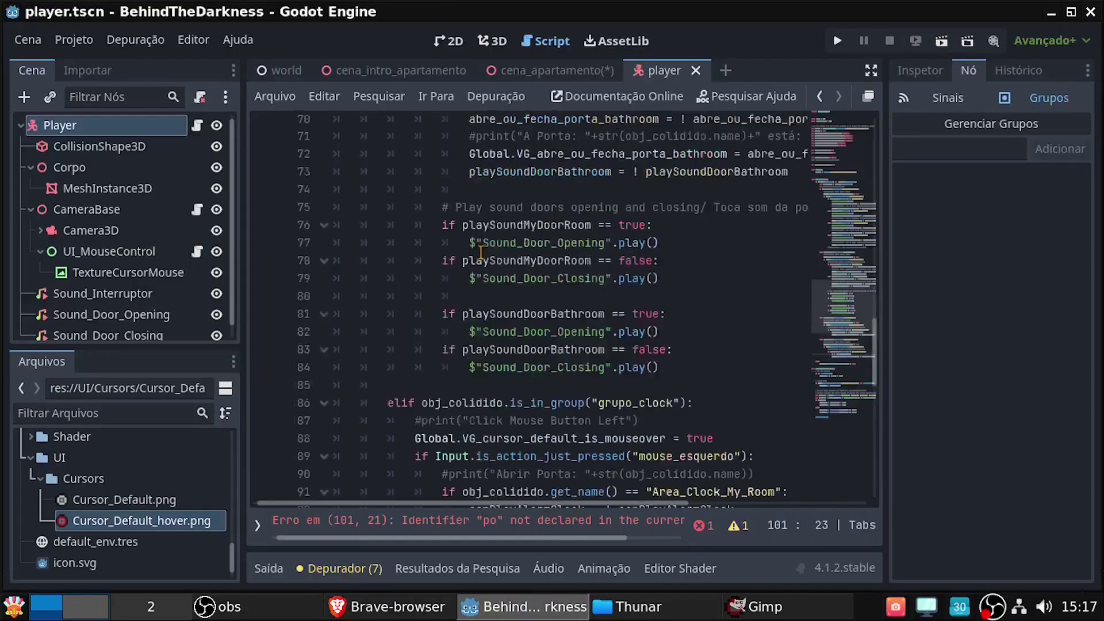
Make the toggle on line 101 flip canIGetACellPhone.
double_click(445, 336)
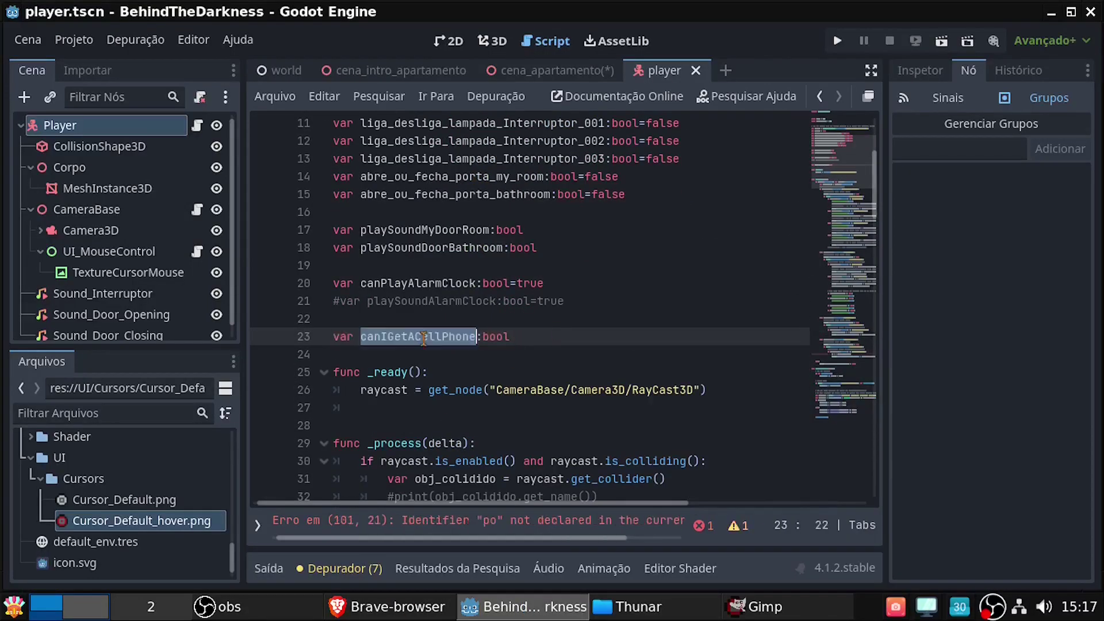
key(ctrl+c)
scroll(444, 342, down, 20)
double_click(675, 389)
key(ctrl+v)
Add a comment and a new global variable declaration on line 20 of global.gd.
ctrl+click(467, 409)
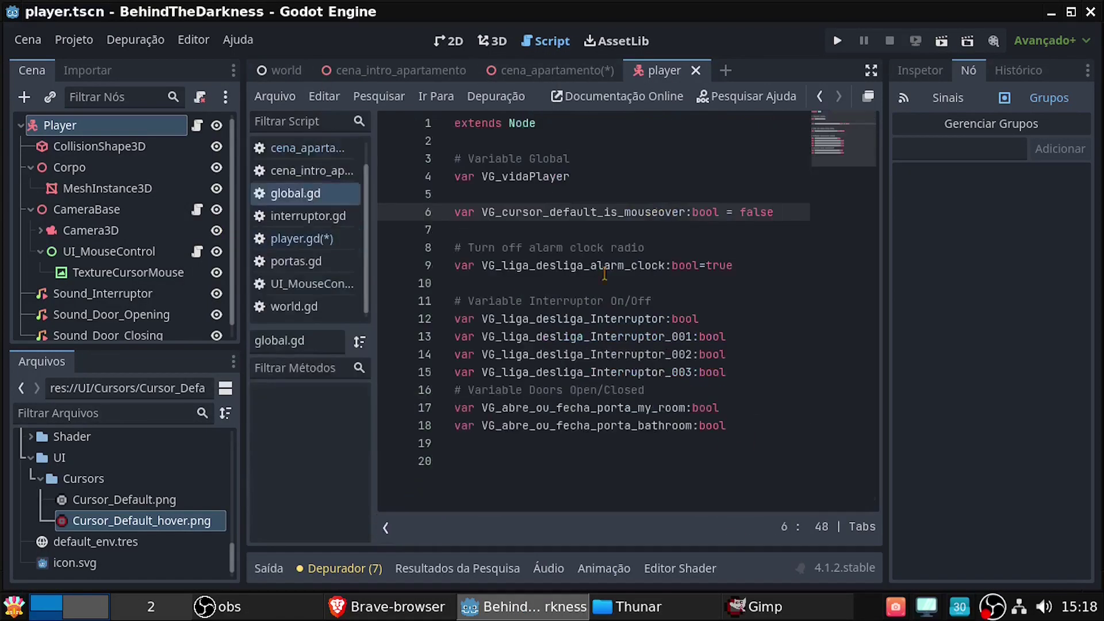
click(636, 463)
text(# Variable to get cellphone)
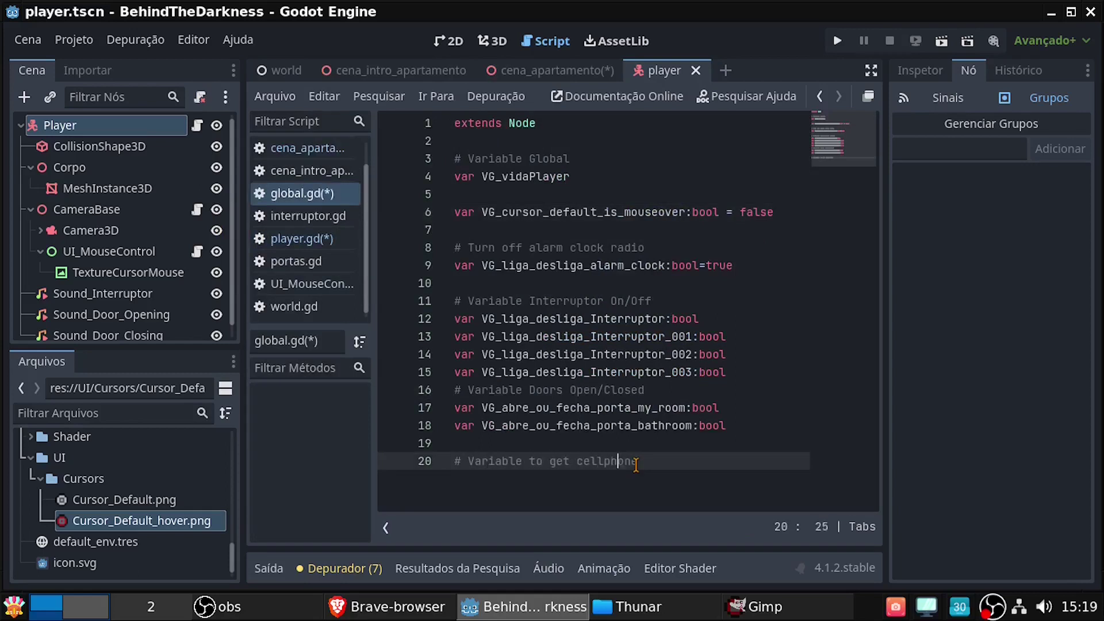
key(Return)
text(var VG_canIGetACellPhone)
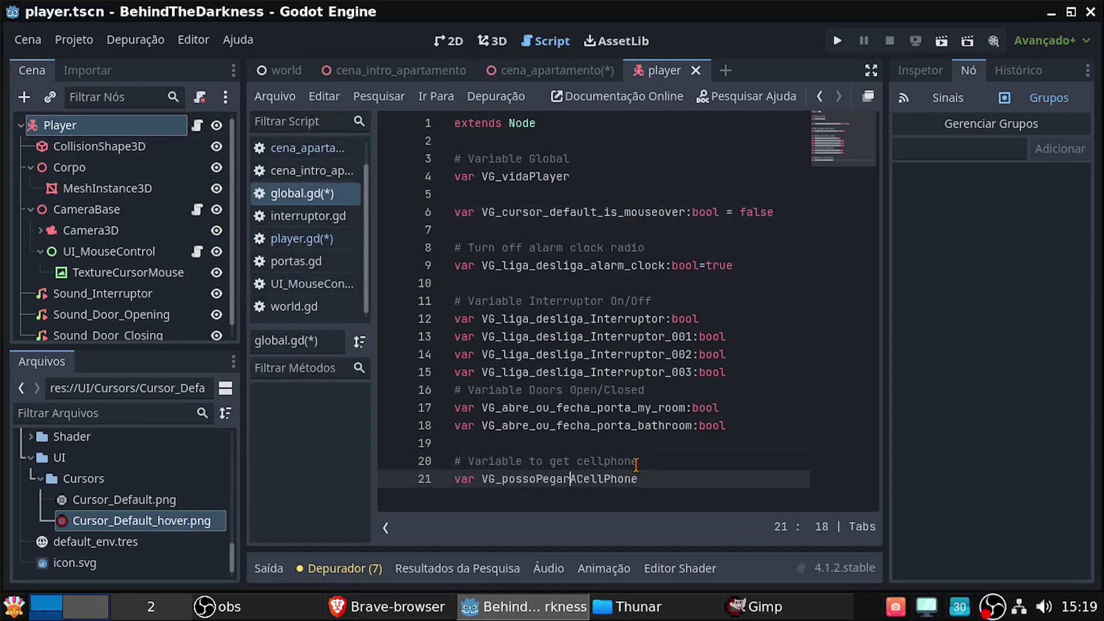
Assign canIGetACellPhone to Global.VG_possoPegarMeuCelular in player.gd and save the scripts.
key(alt+Left)
double_click(623, 407)
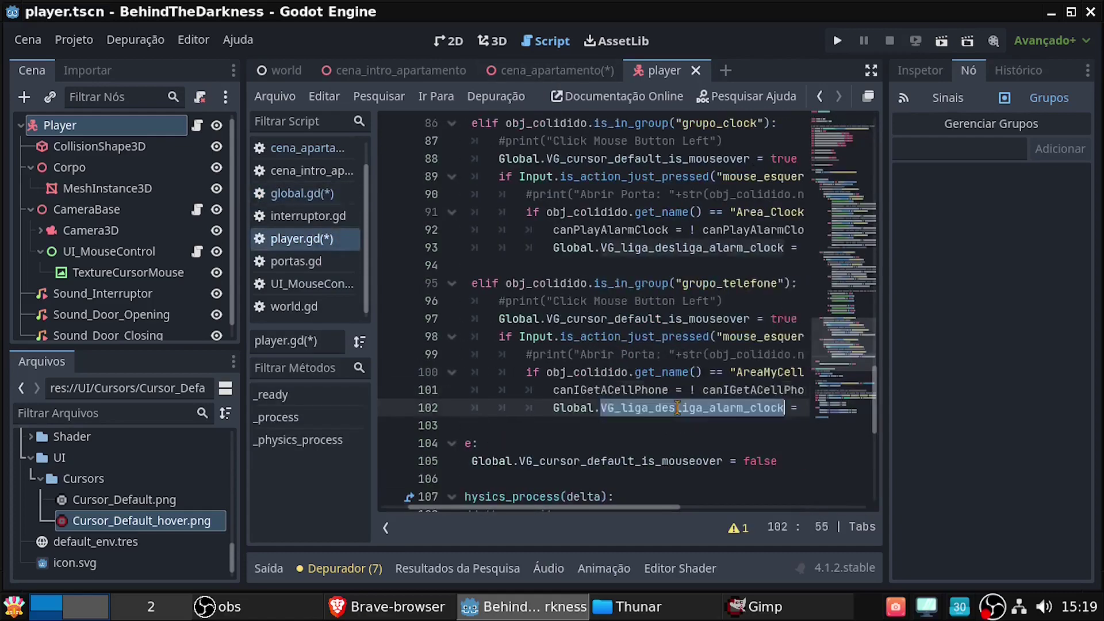
text(VG_possoPegarMeuCelular)
key(ctrl+s)
key(End)
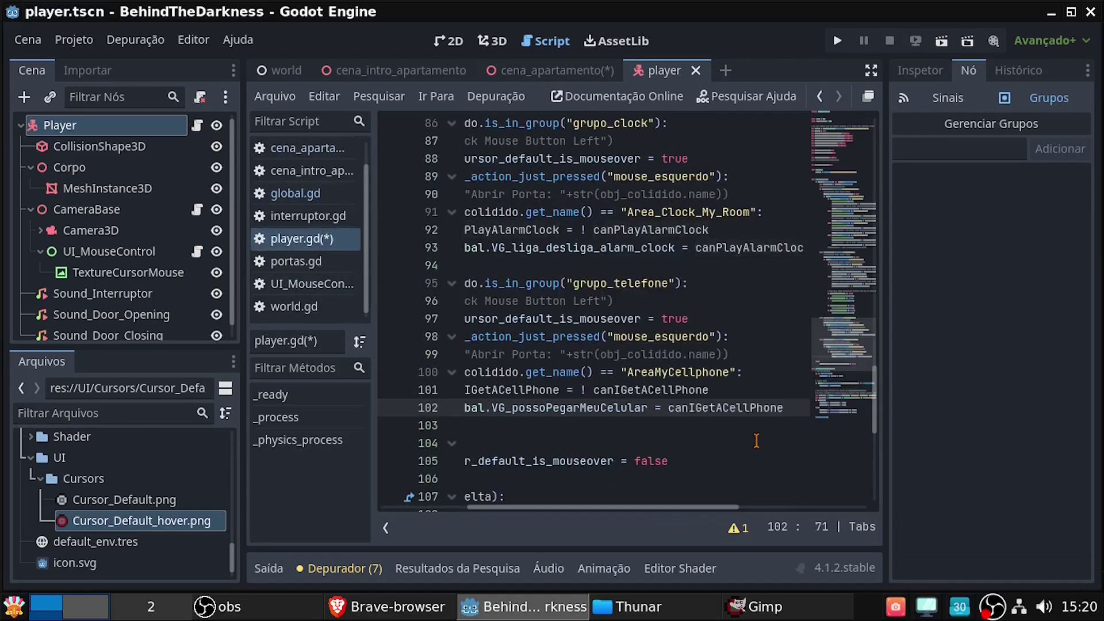
Return to the cena_apartamento scene and collapse the Cellphone node.
click(386, 527)
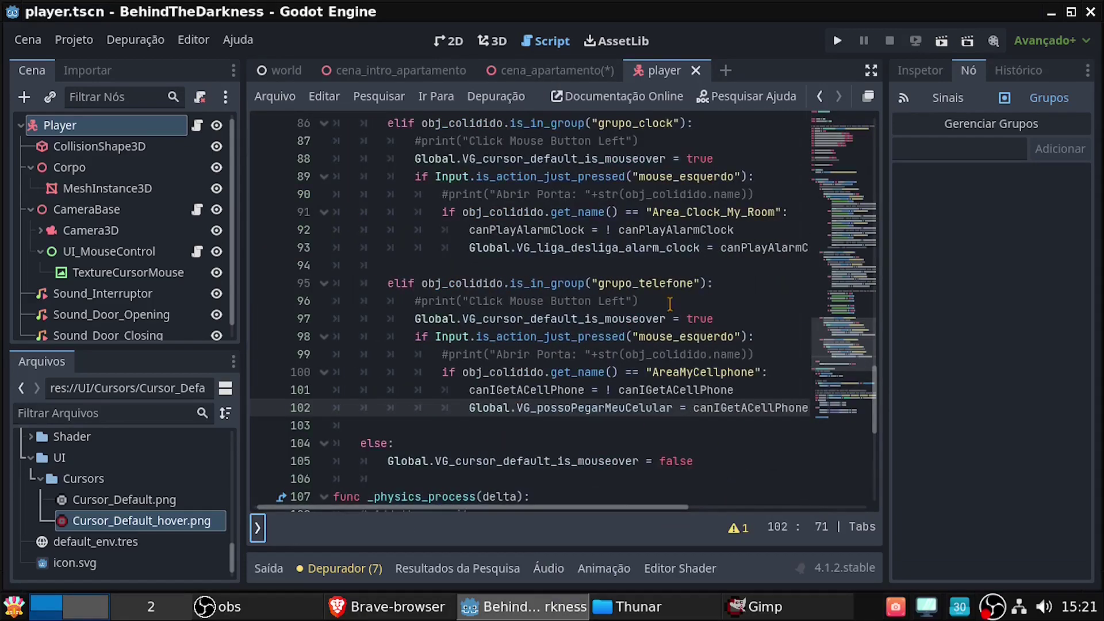
click(550, 70)
click(56, 189)
click(30, 189)
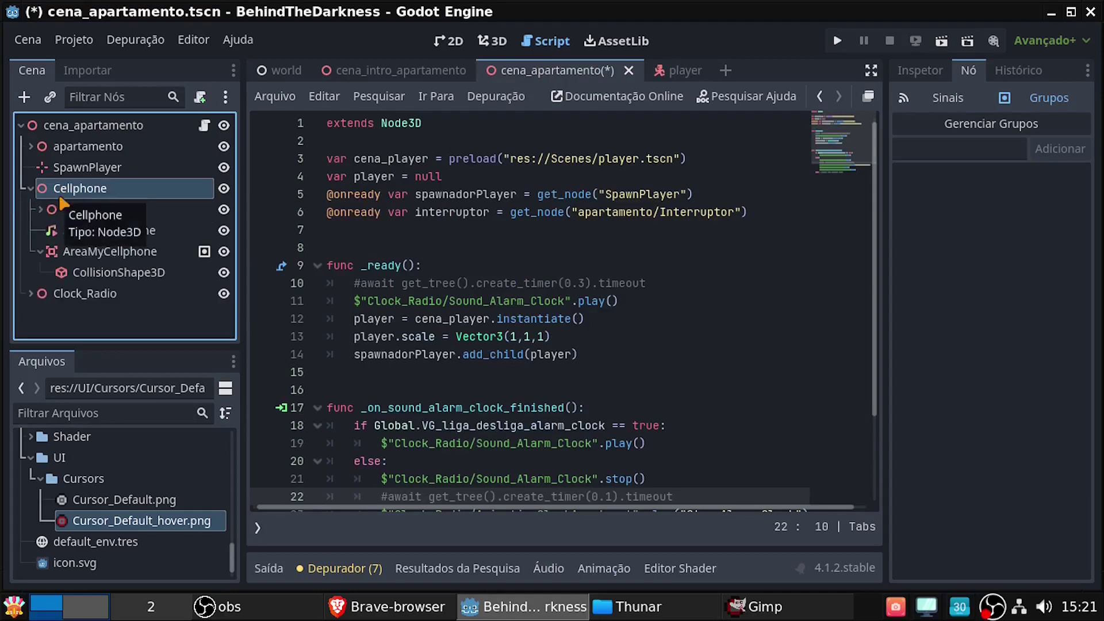
Save the Cellphone branch as cellphone.tscn in a new Prefabs folder.
right_click(52, 189)
click(109, 493)
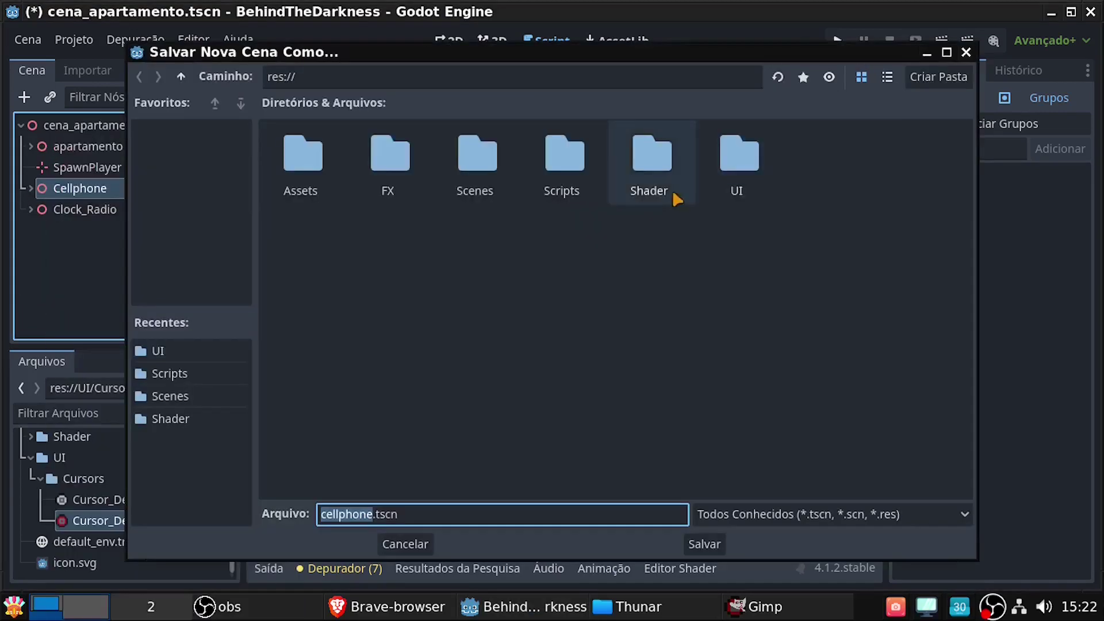
right_click(626, 237)
click(645, 247)
text(Prefabs)
key(Return)
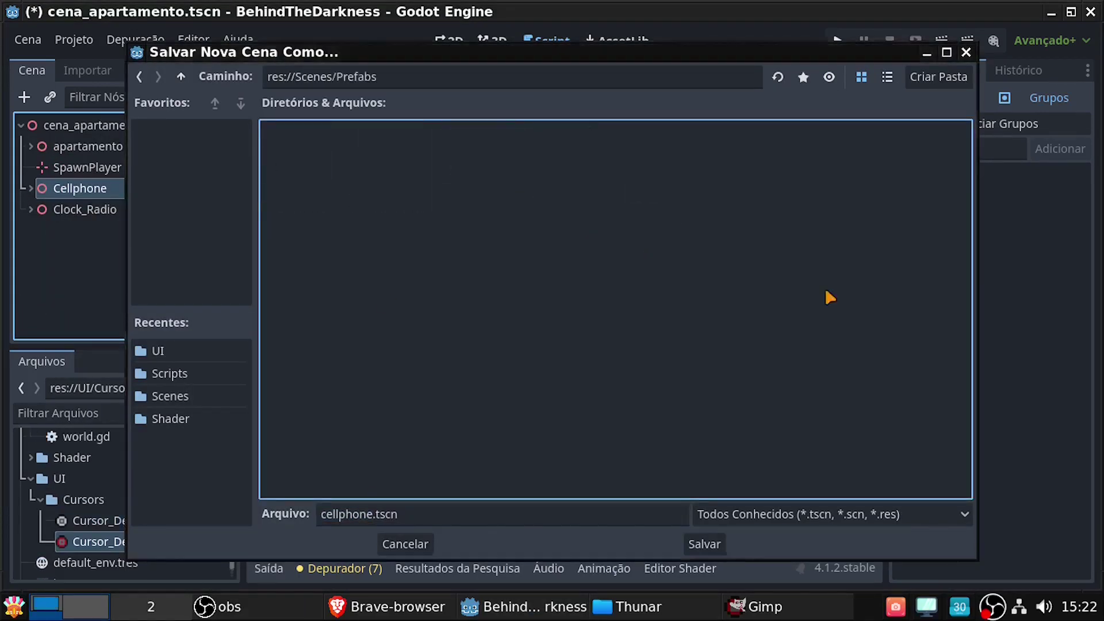
key(Return)
Open cellphone.tscn and attach a new script to its Cellphone root.
click(203, 189)
right_click(148, 125)
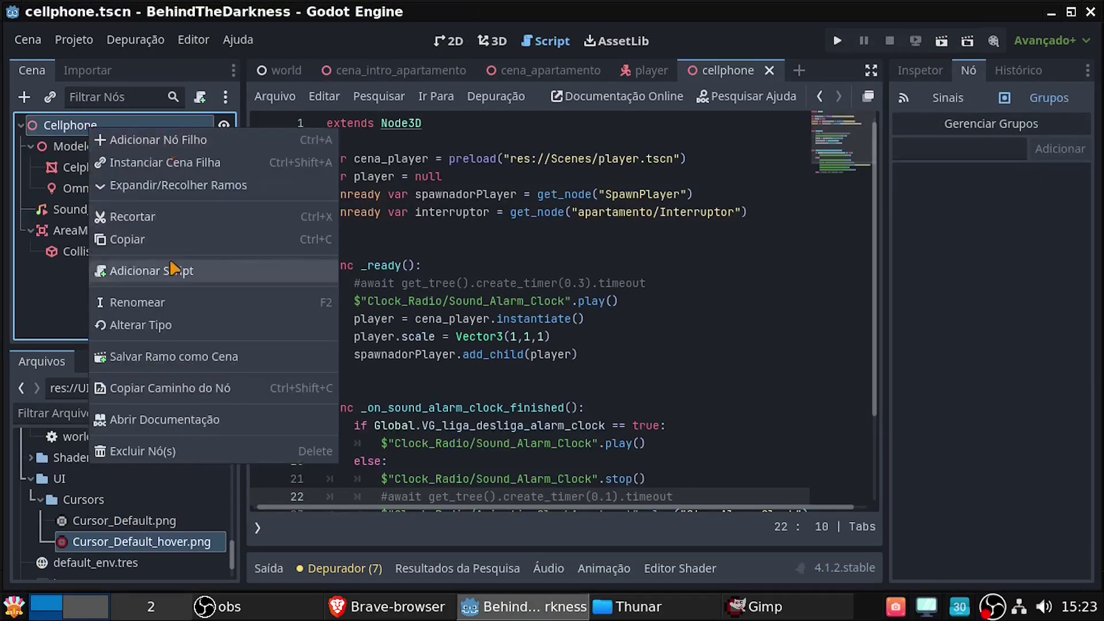
click(180, 269)
click(706, 543)
text(func _)
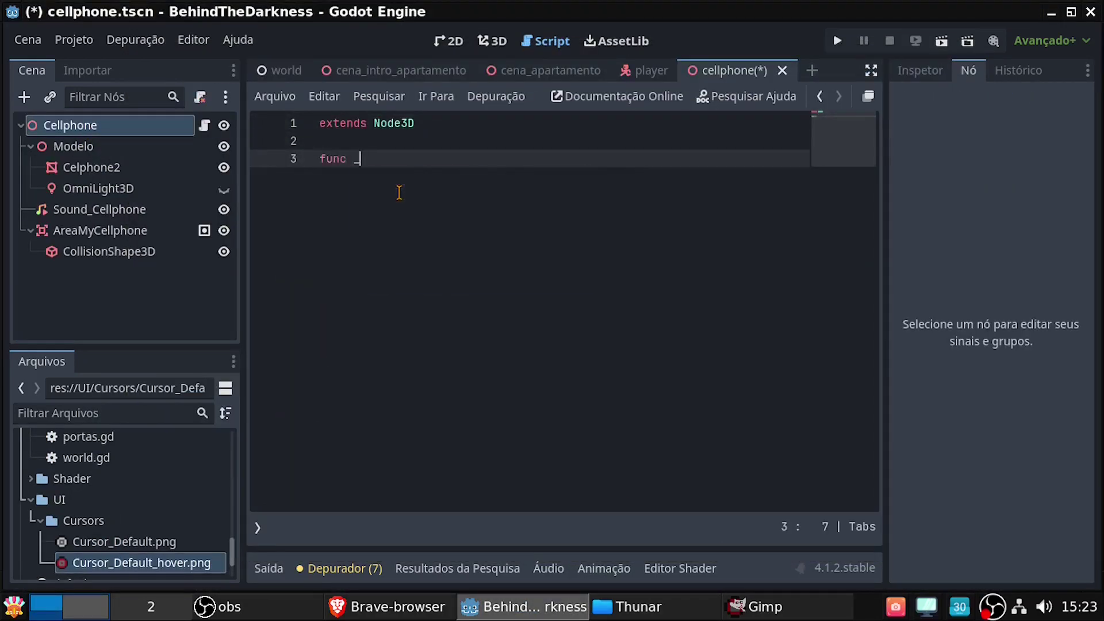
Write a _process that calls queue_free() when Global.VG_possoPegarMeuCelular == true, and save.
text(process)
key(Return)
key(Return)
text(if Global.VG_possoPegarMeuCelular)
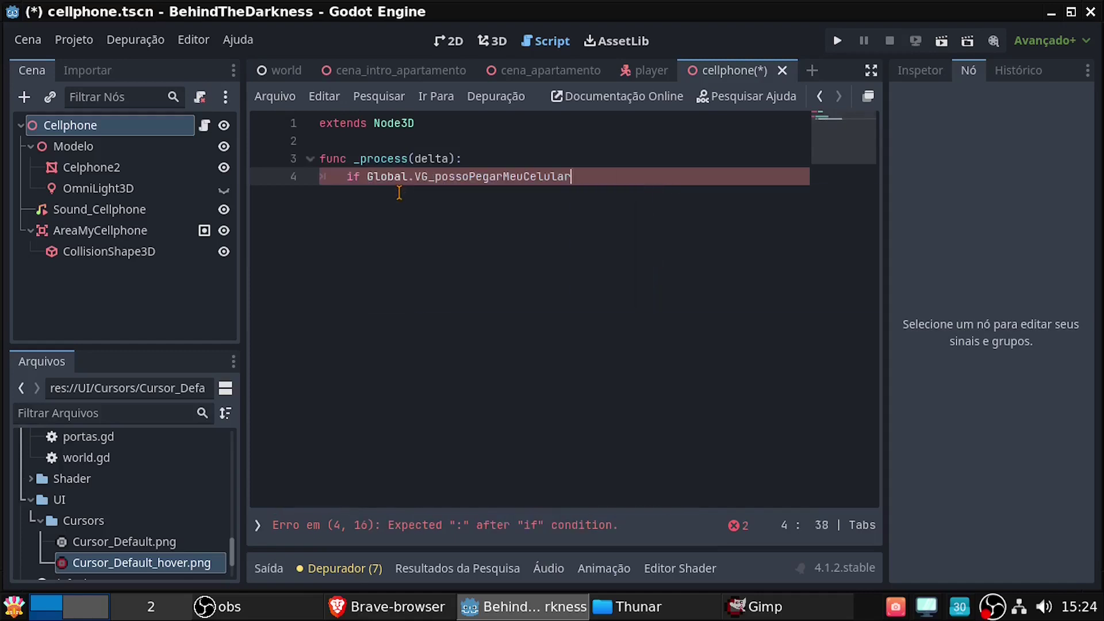
text( == true:)
key(Return)
text(queue_free())
key(ctrl+s)
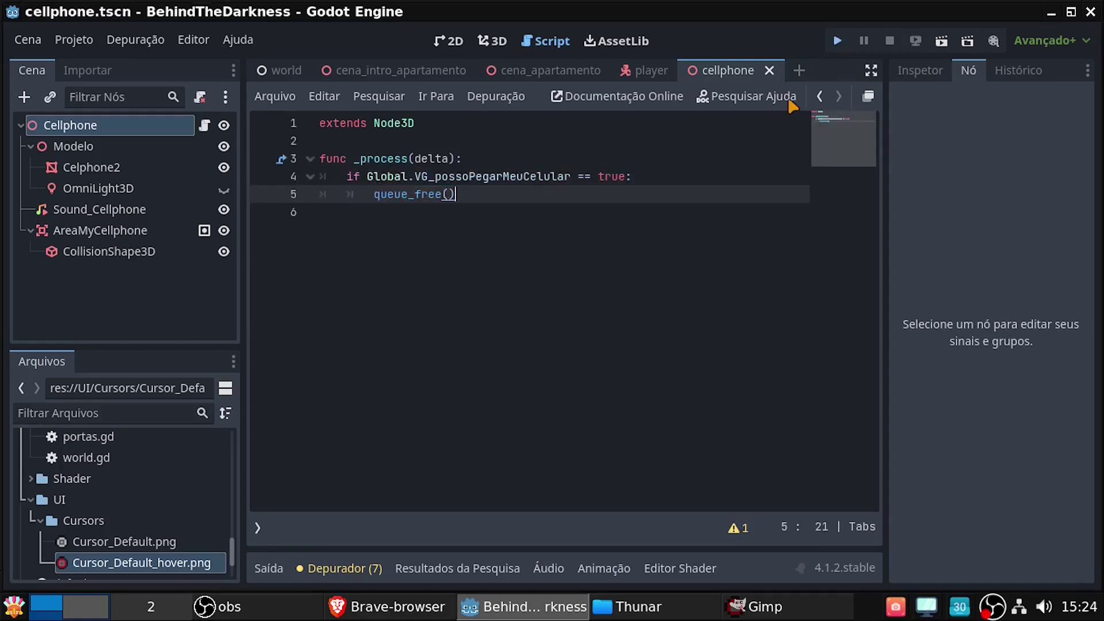
Run the game to test the pickup, stop it, and return to the 3D view.
key(F5)
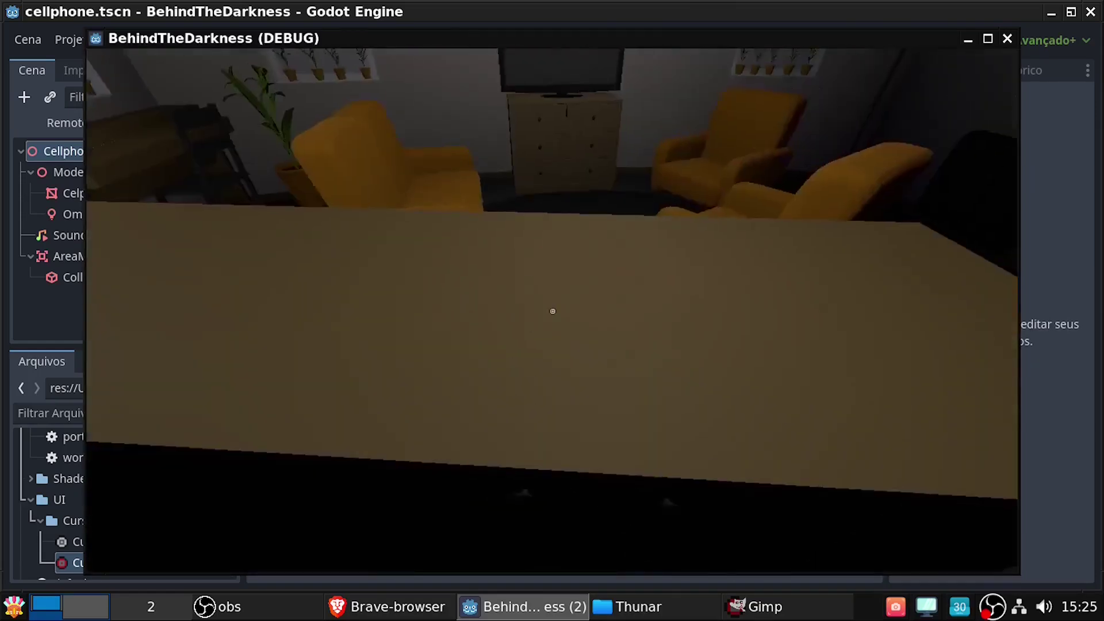
key(F8)
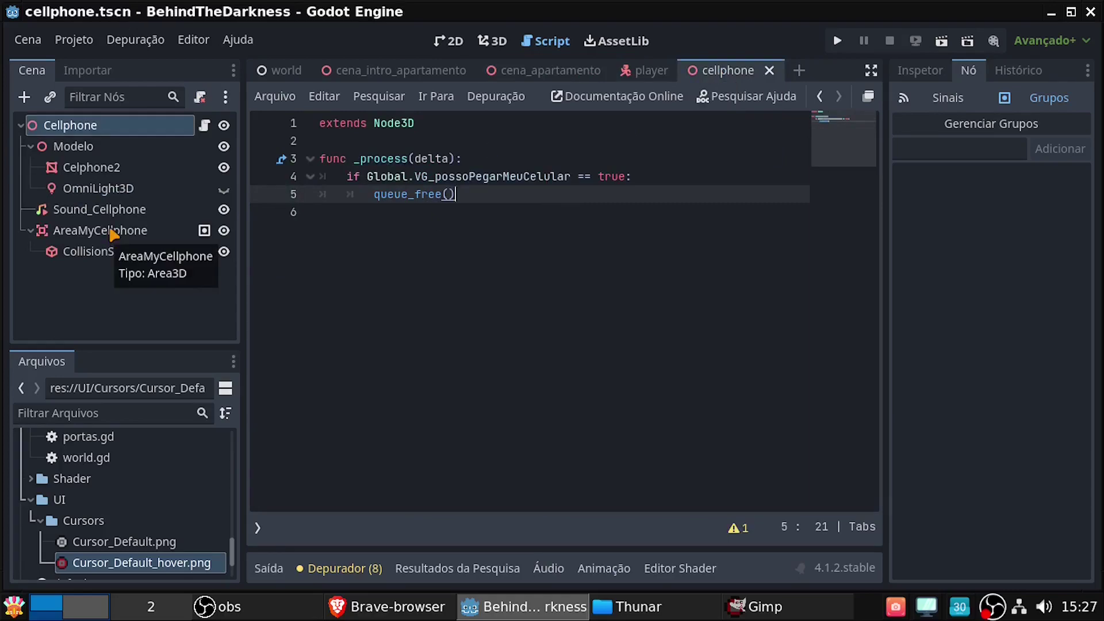
key(ctrl+F2)
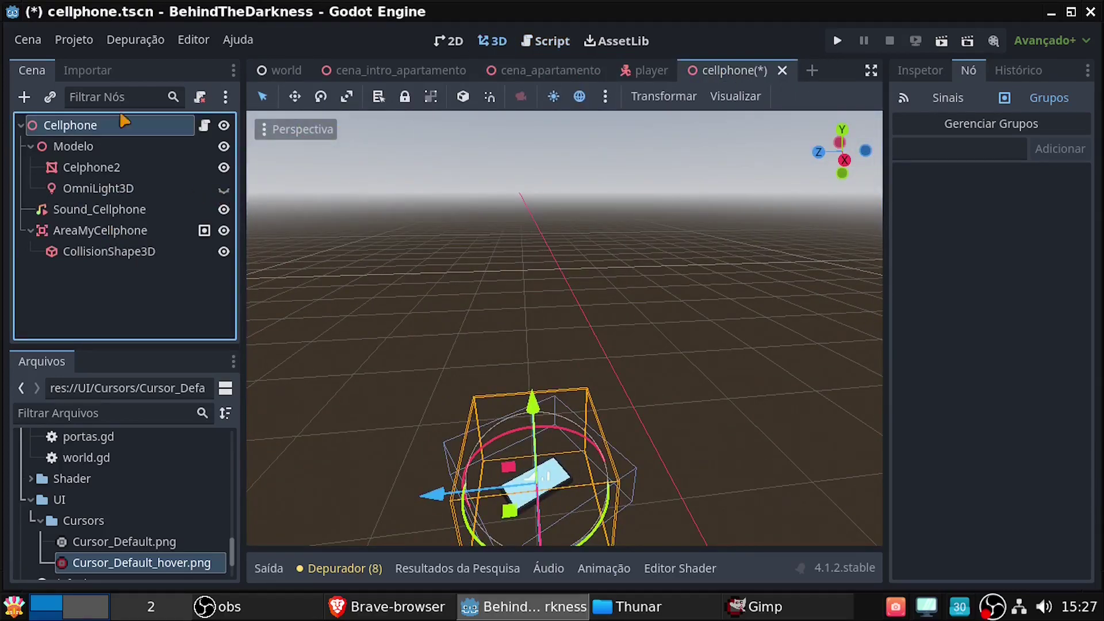
Add an AnimationPlayer under Cellphone named AnimationMyCellphone.
click(123, 121)
key(ctrl+a)
text(ani)
key(Return)
key(F2)
text(AnimationMy)
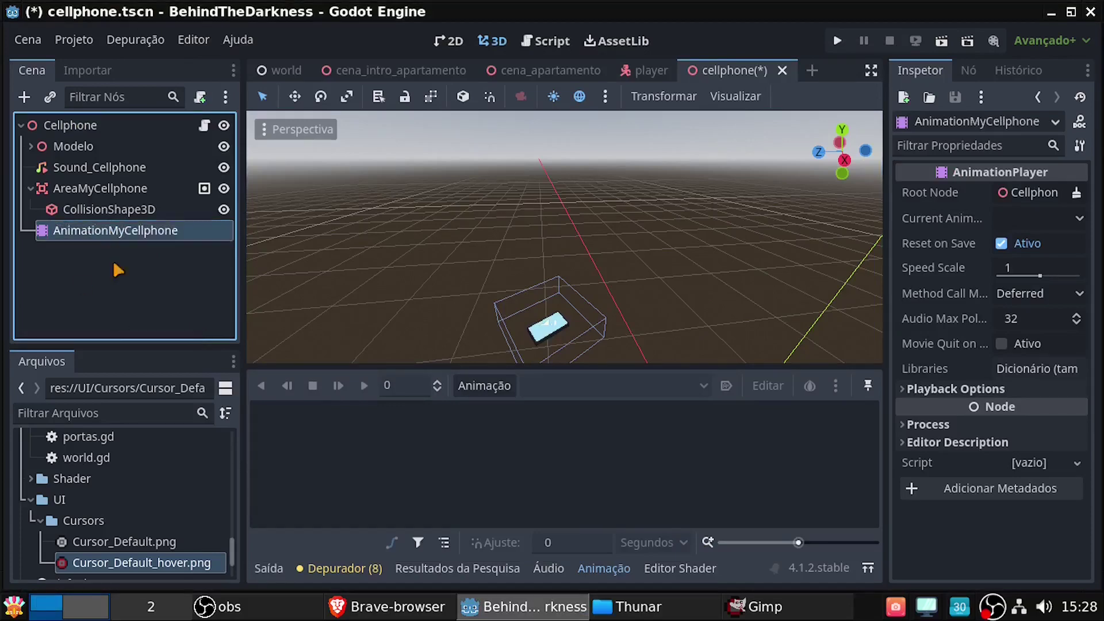
Create a new animation named anim_receive_call.
click(484, 385)
click(489, 406)
text(anim_receive_call)
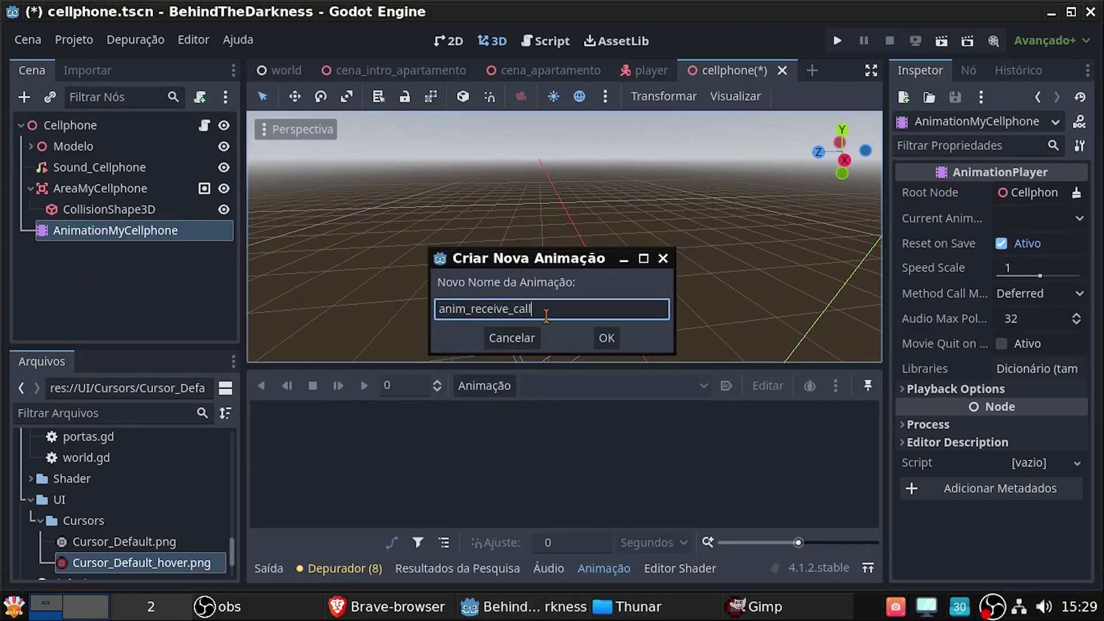
key(Return)
click(541, 201)
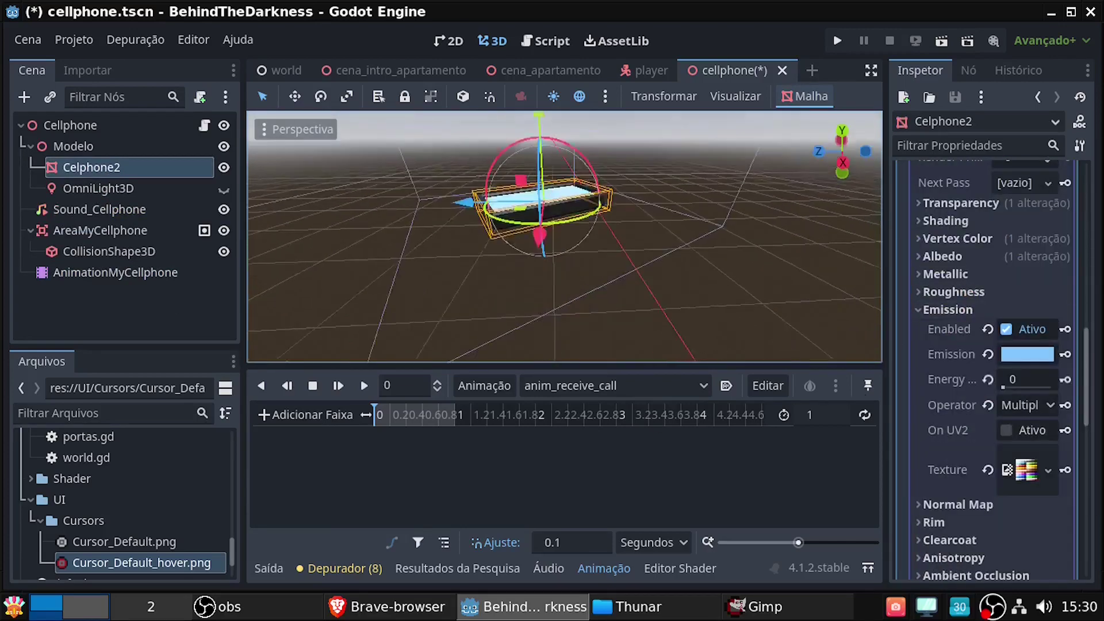
Give the phone screen material a light blue albedo colour.
key(f)
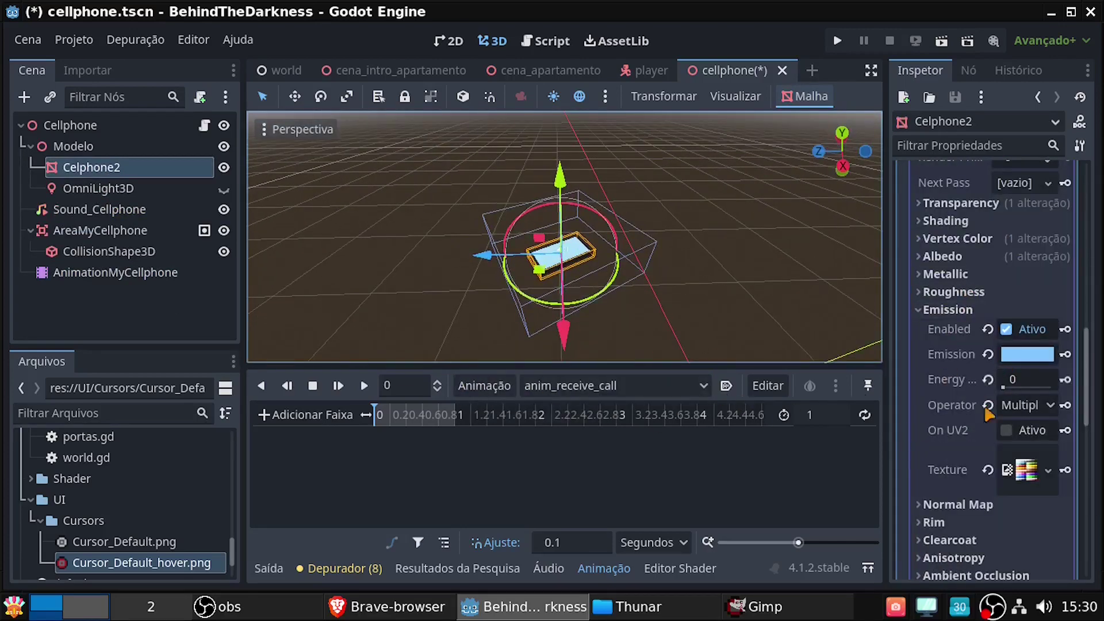
click(942, 255)
click(1027, 277)
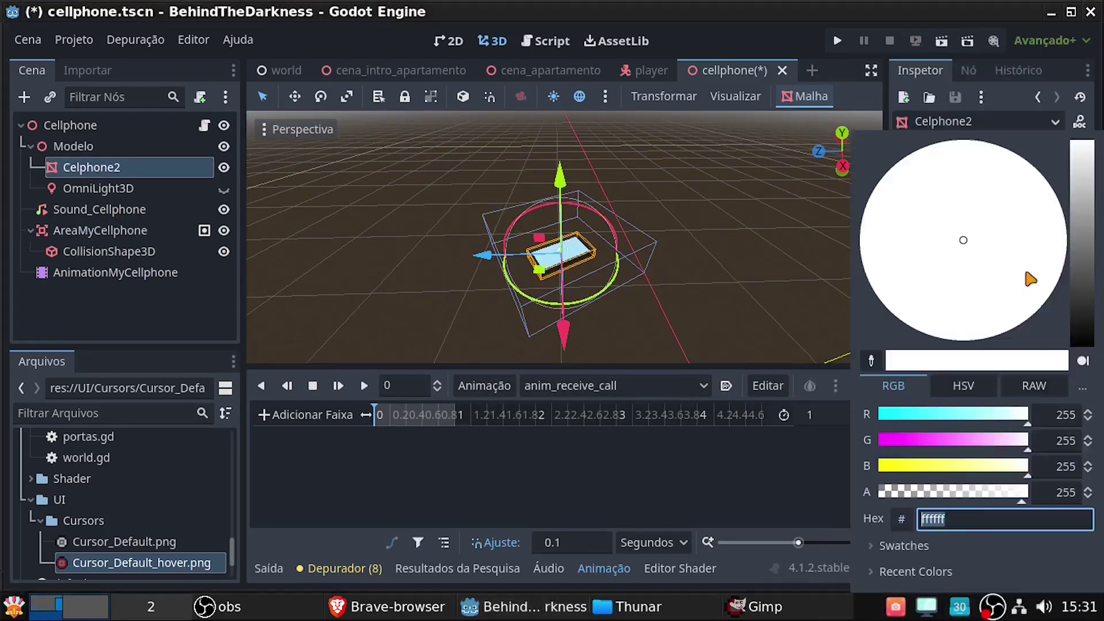
right_click(924, 518)
click(850, 413)
click(1008, 482)
Set the screen's emission energy to 5 with the Multiply operator.
drag(1012, 506, 1029, 506)
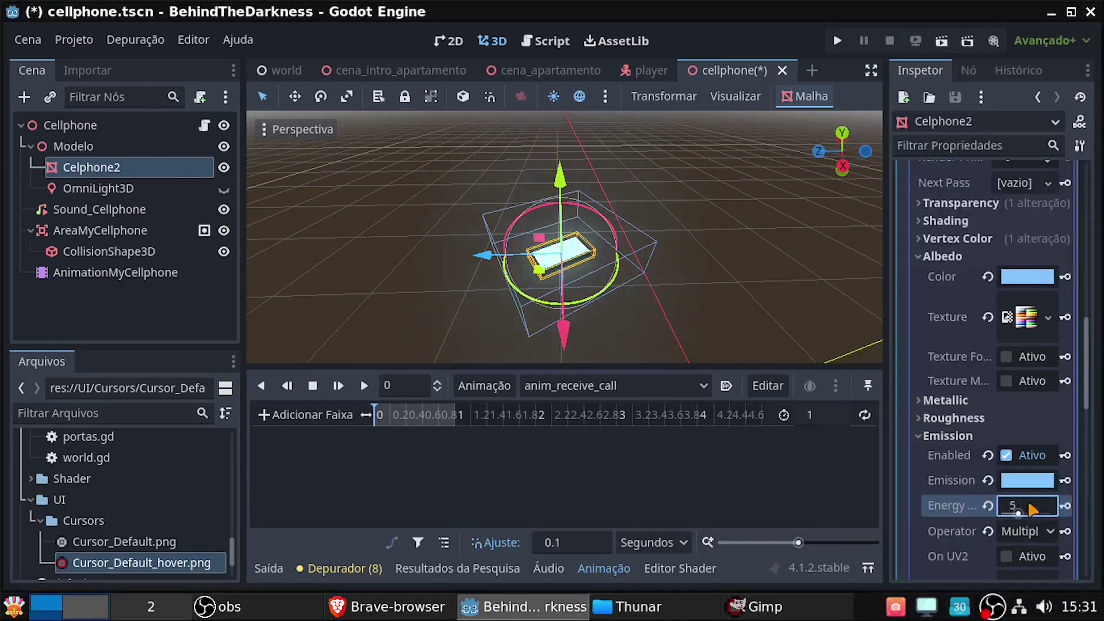
click(1003, 506)
text(5)
key(Return)
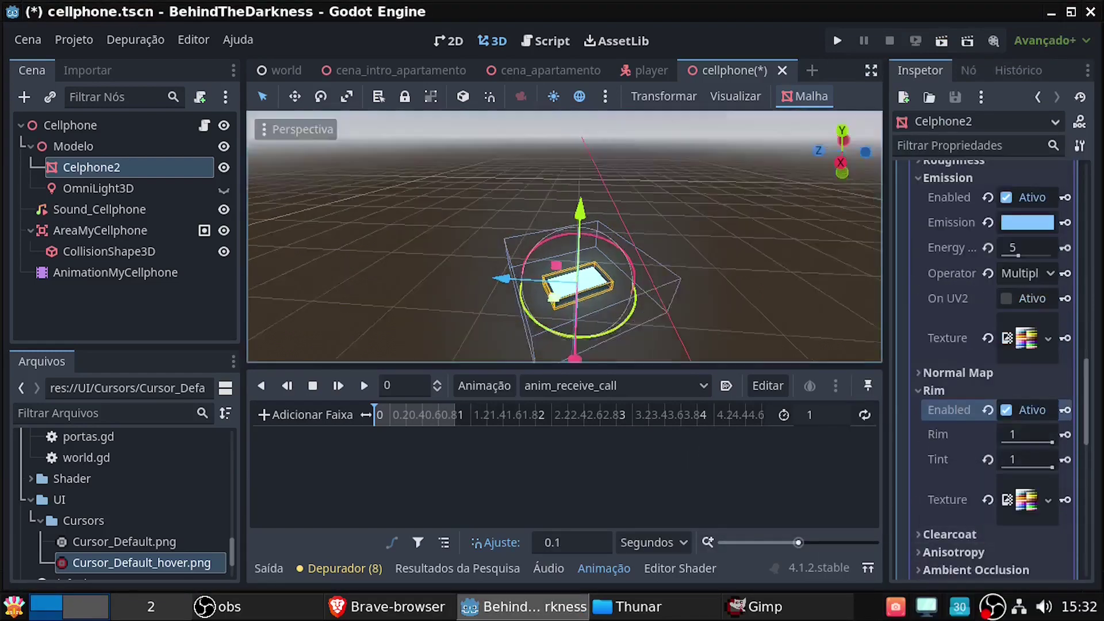
click(1024, 531)
click(1007, 384)
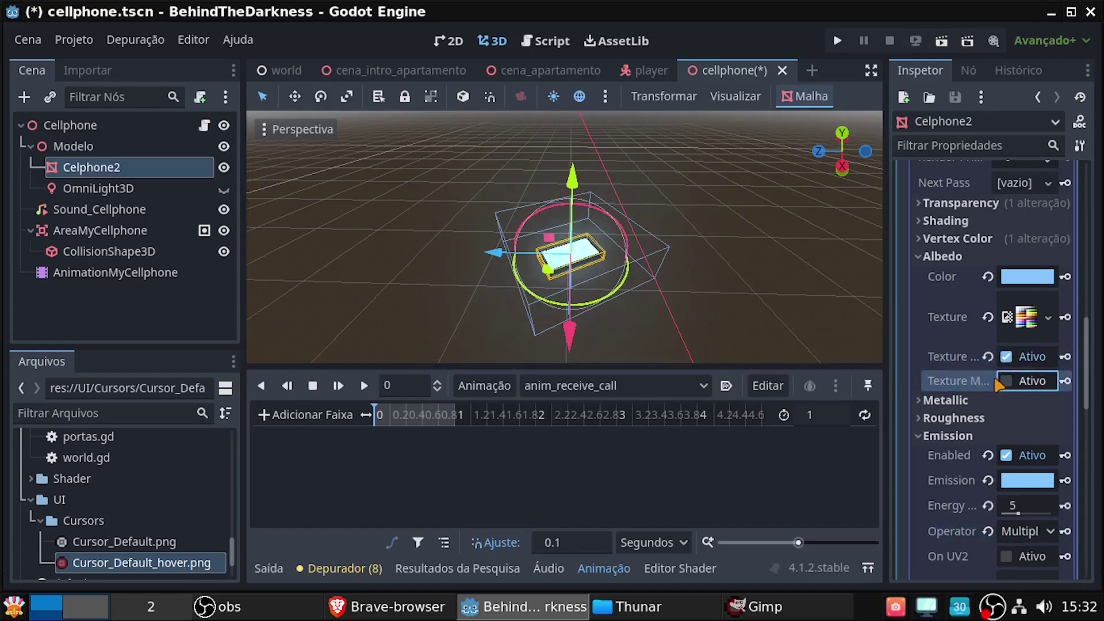
Turn off Force sRGB for the albedo texture and lower emission energy to 0.
click(1005, 356)
drag(1018, 511, 1003, 512)
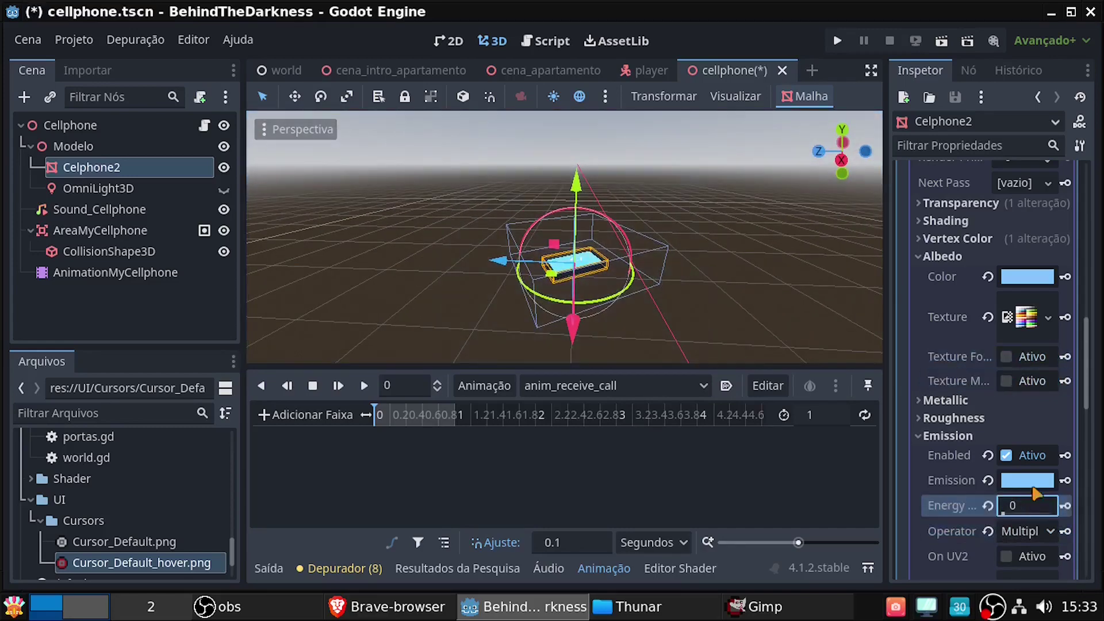
scroll(977, 459, down, 4)
click(1006, 462)
click(1029, 486)
click(93, 273)
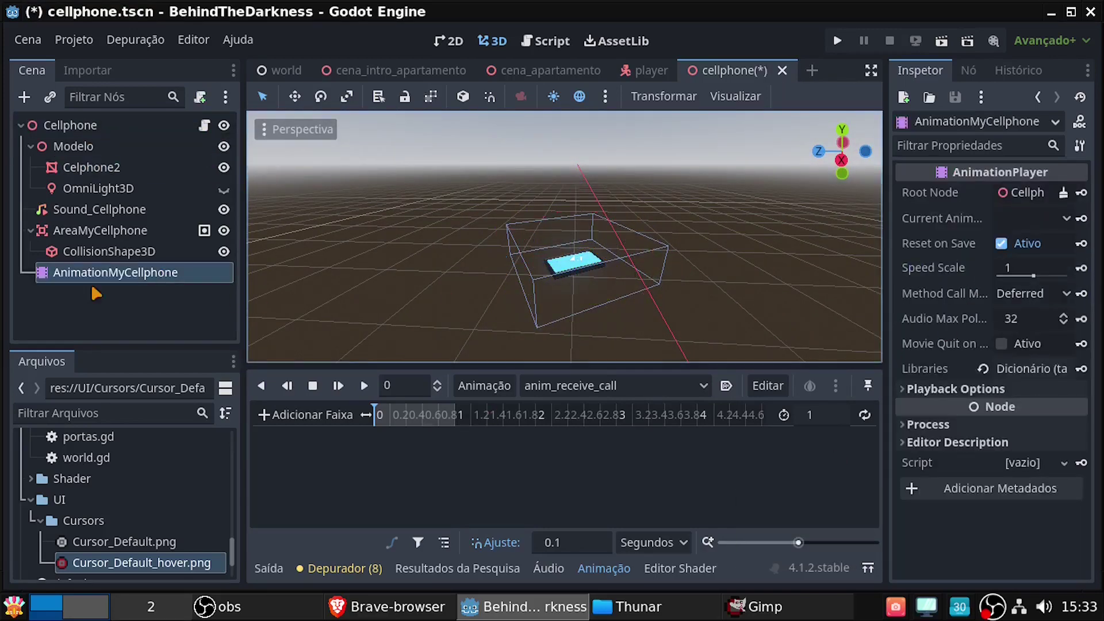
Key Celphone2's emission energy and rim enabled state at 0 and 0.2 s.
click(92, 166)
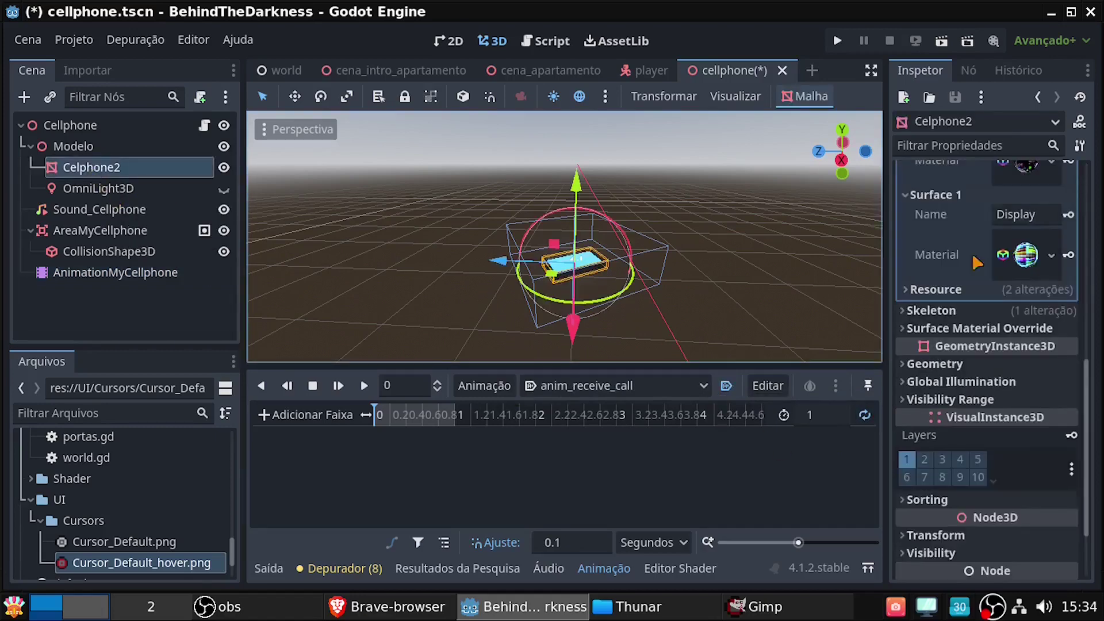
click(1023, 252)
click(1065, 456)
click(645, 335)
scroll(978, 460, down, 5)
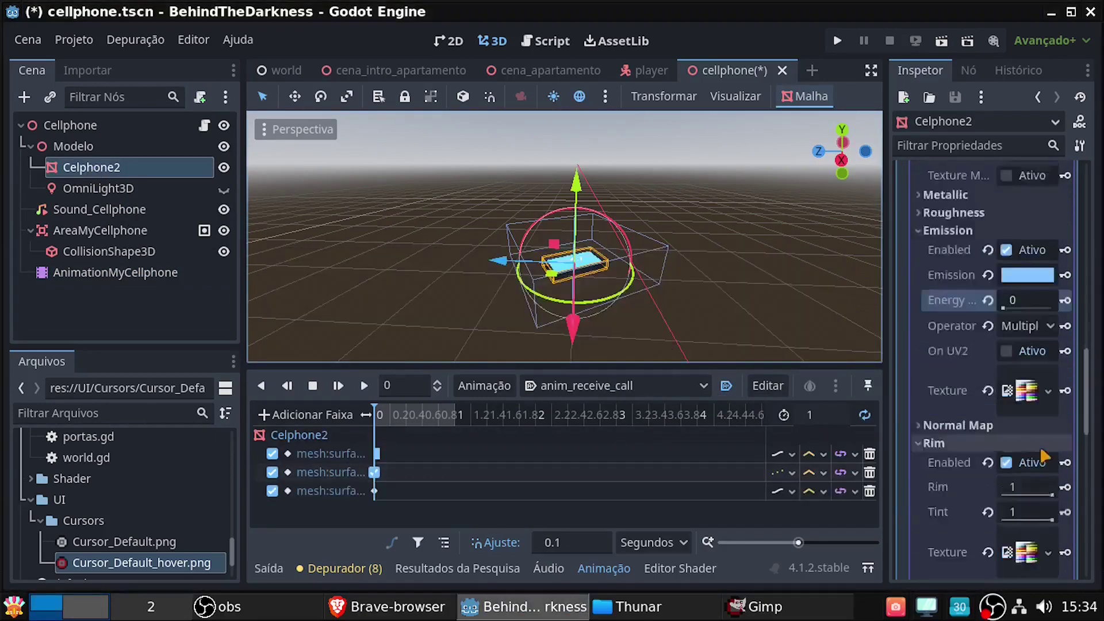
click(1065, 410)
click(1006, 410)
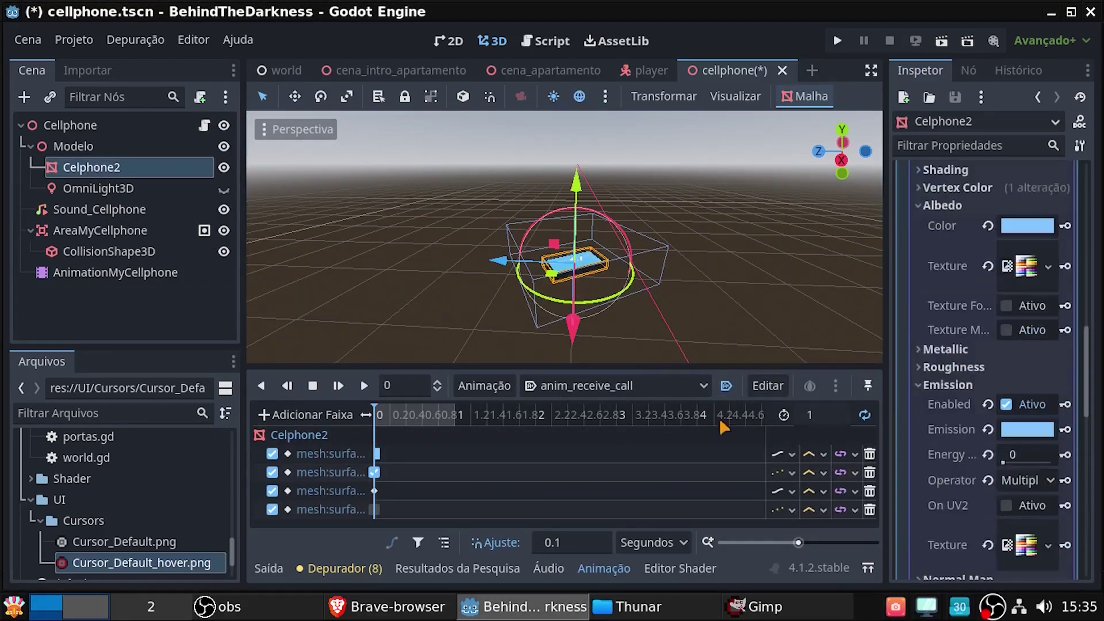
drag(1014, 454, 1029, 454)
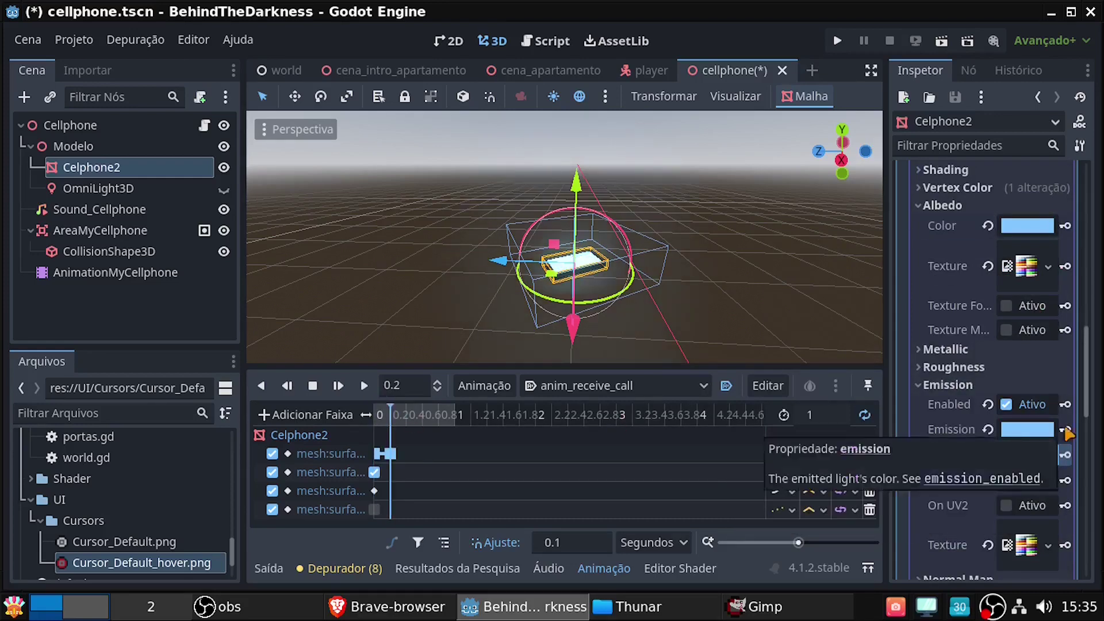
click(1065, 454)
click(1065, 410)
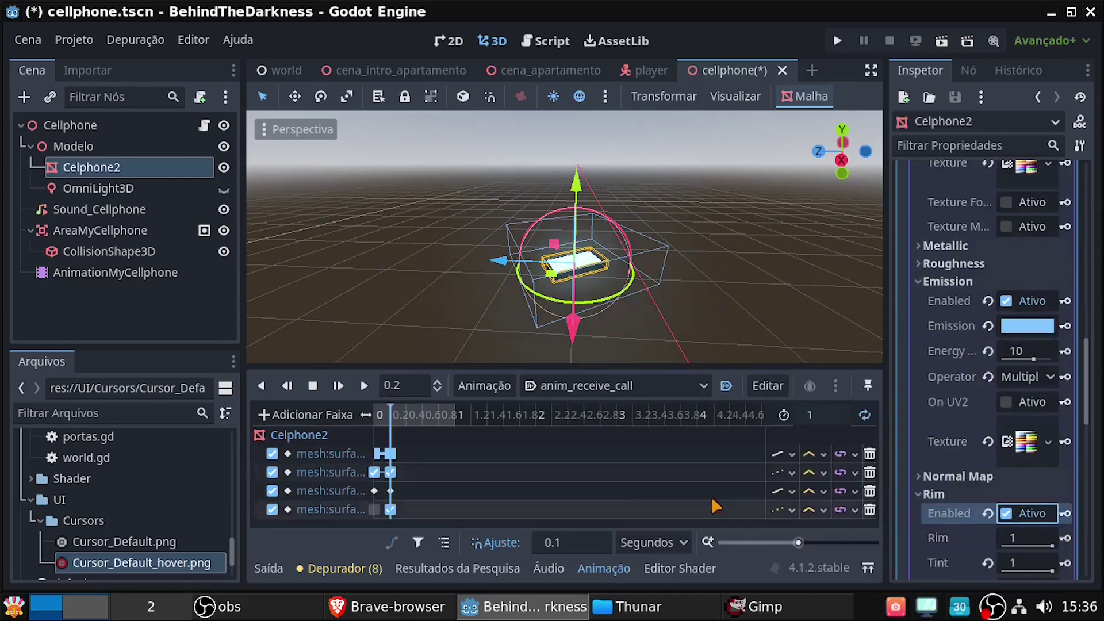
Key OmniLight3D visibility on, then hide it again around 0.3 s.
click(149, 188)
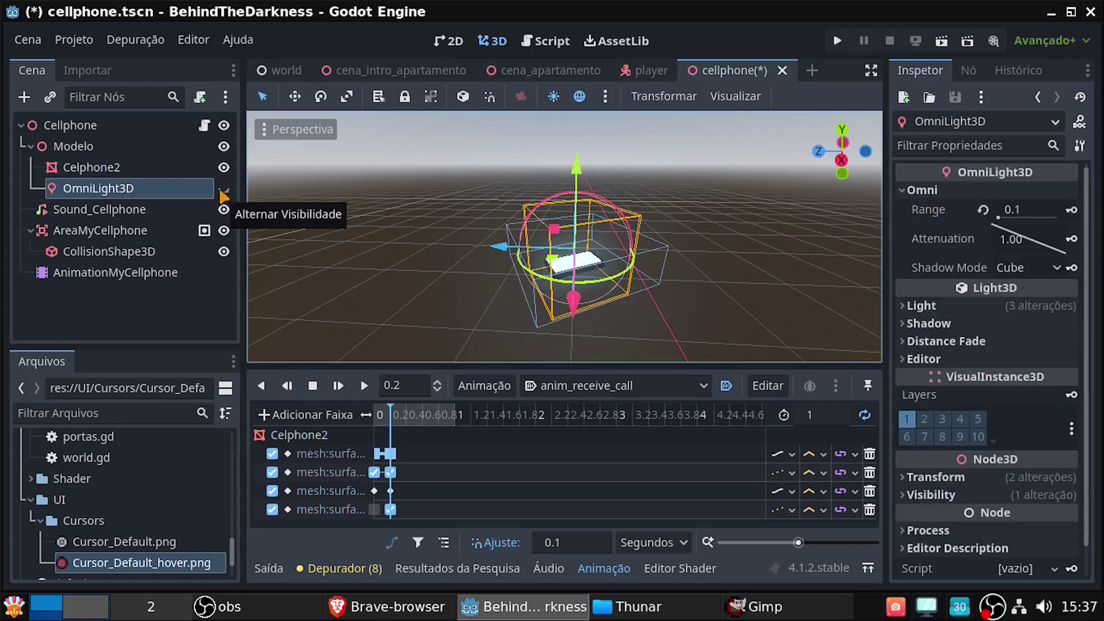
click(931, 495)
click(1000, 514)
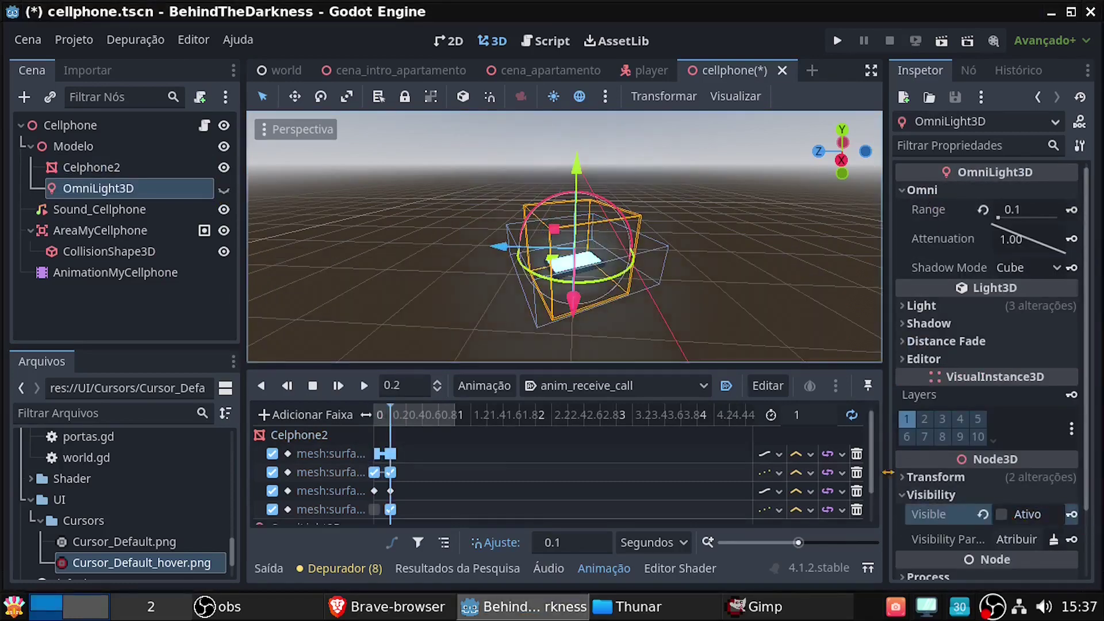
click(1071, 514)
drag(391, 428, 397, 430)
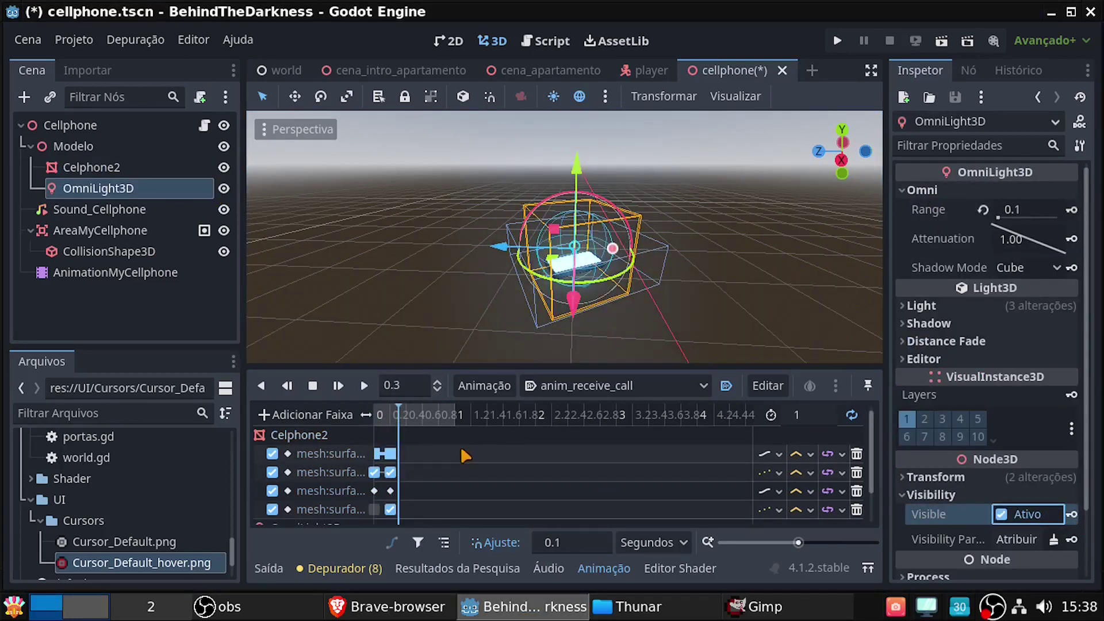
click(1000, 514)
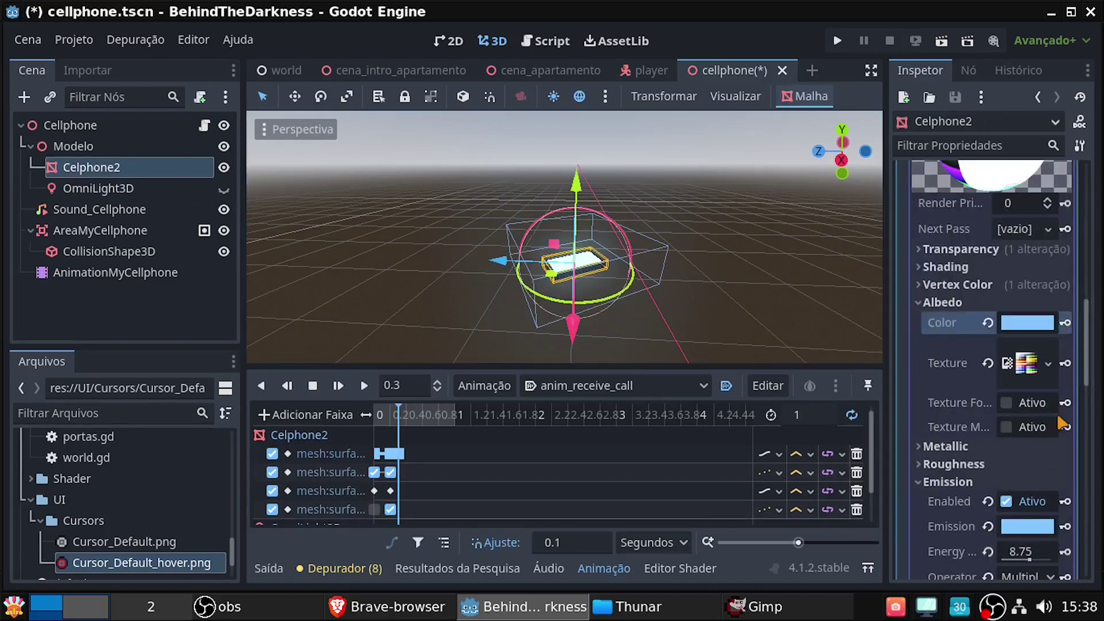
scroll(1029, 443, down, 5)
click(1006, 507)
click(391, 409)
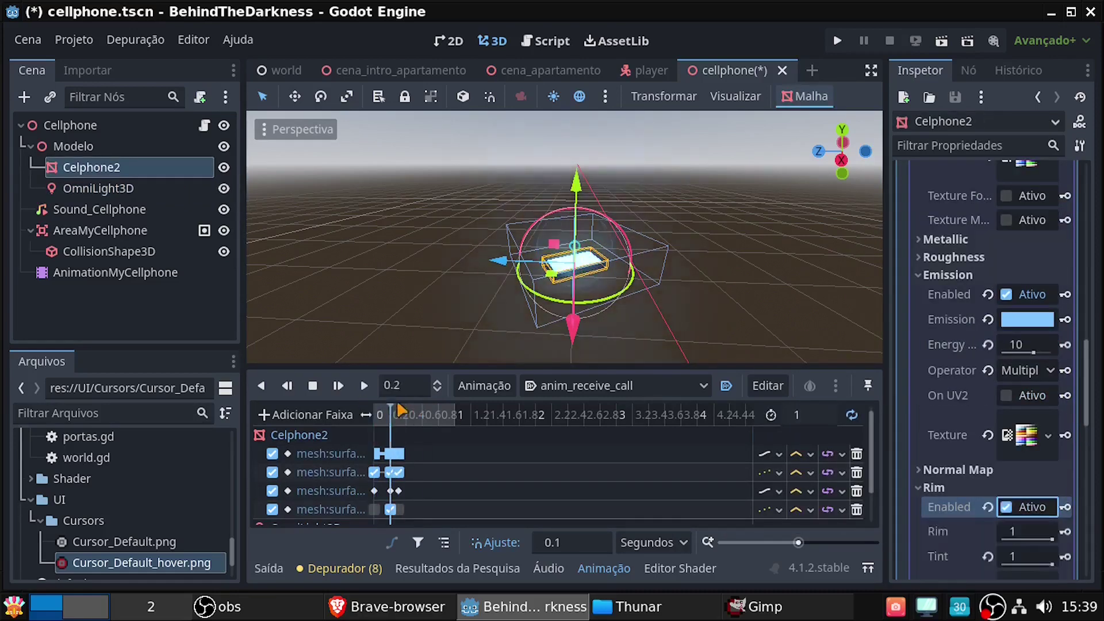
drag(400, 409, 407, 435)
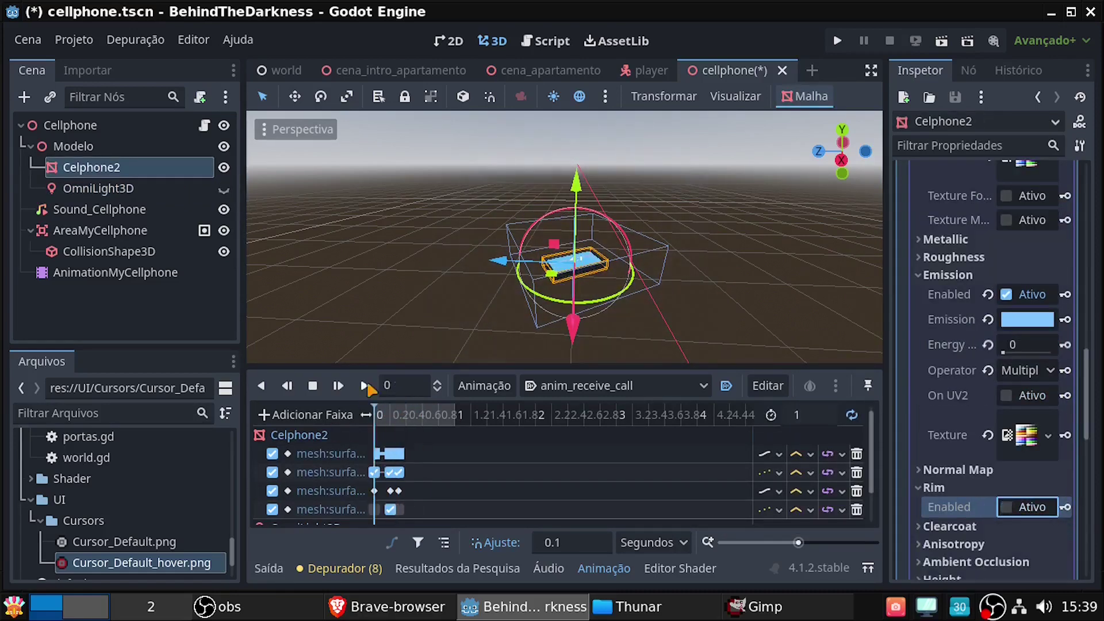
Preview the animation, then delete anim_receive_call.
click(367, 388)
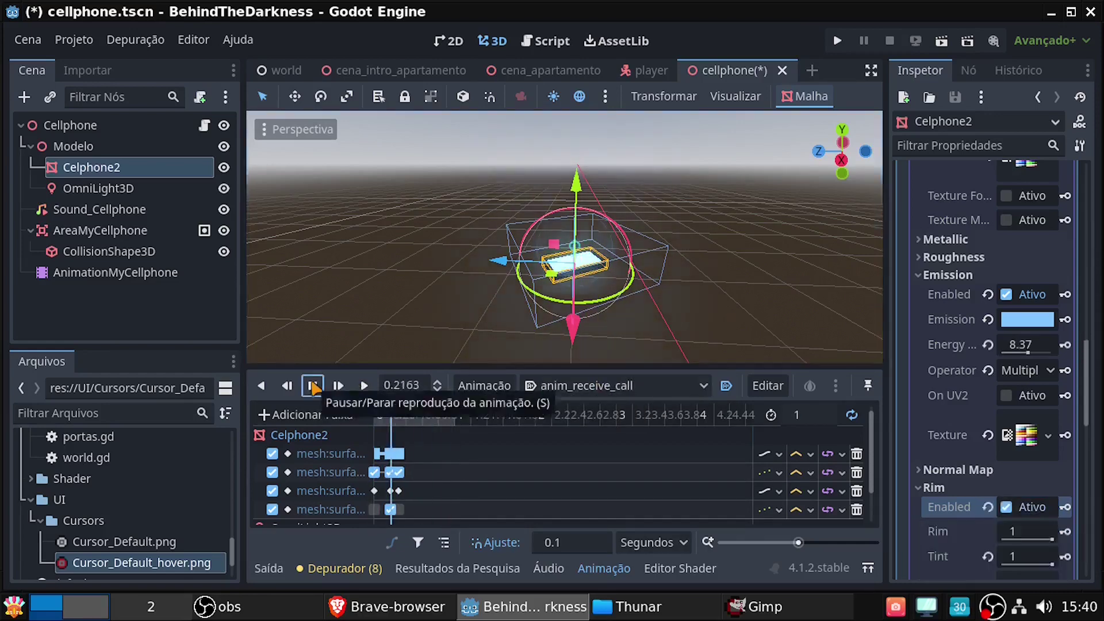
click(313, 389)
click(98, 188)
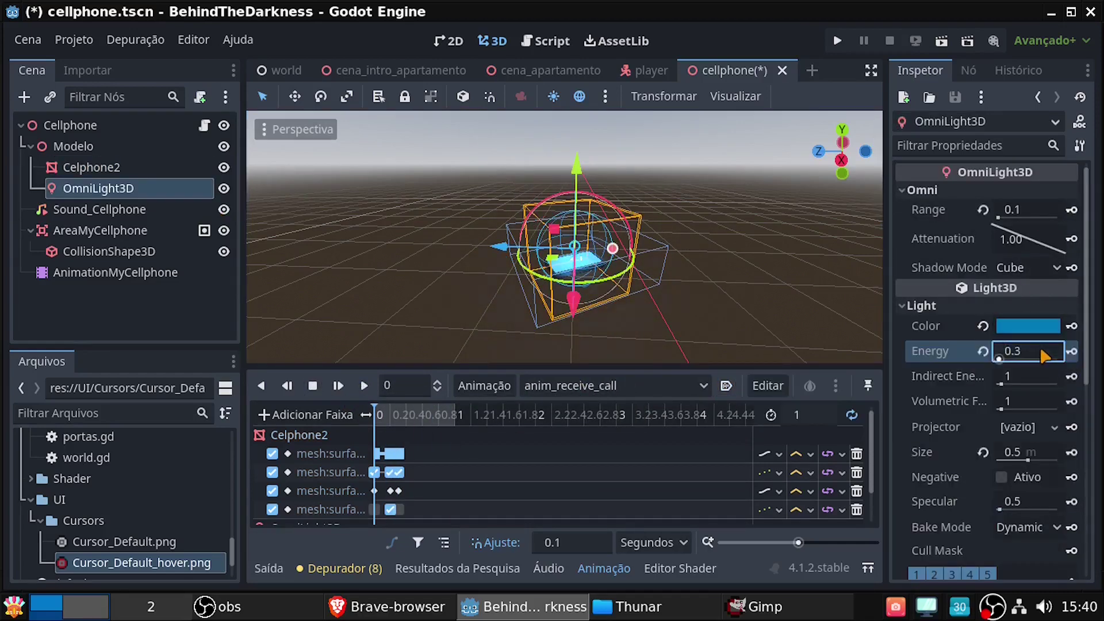
click(484, 385)
click(506, 579)
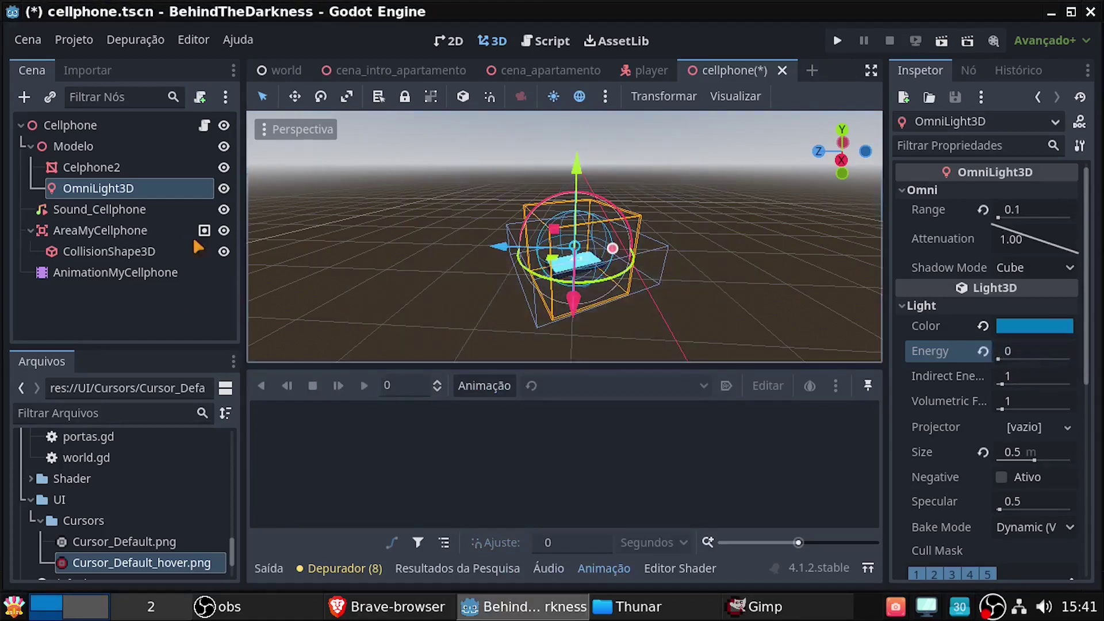
Select the Celphone2 mesh and frame it in the viewport.
key(Up)
key(Down)
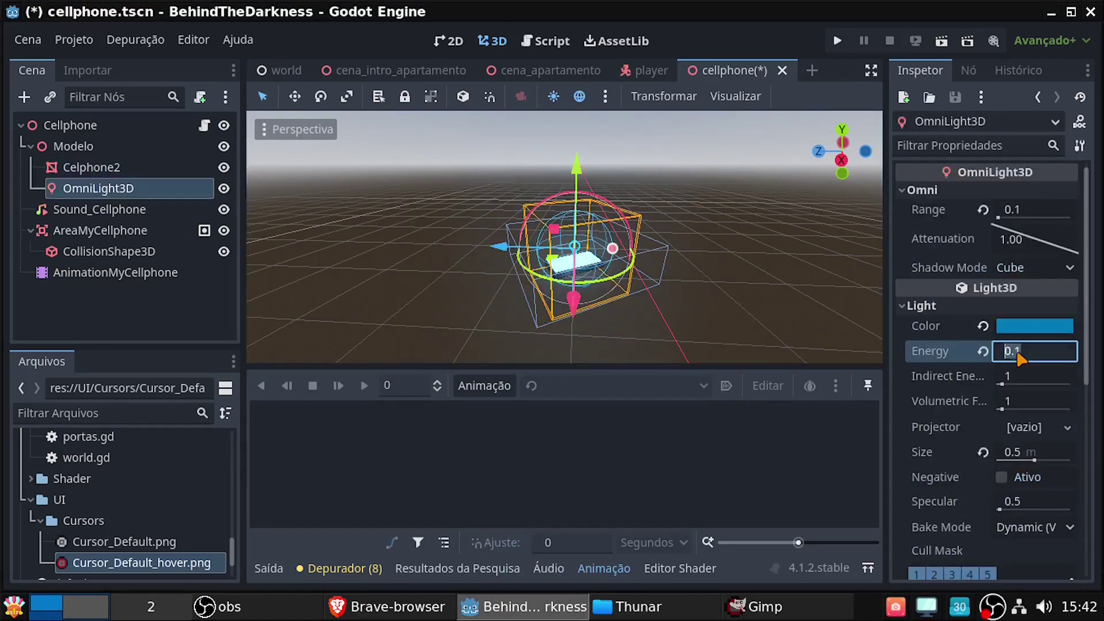
key(Up)
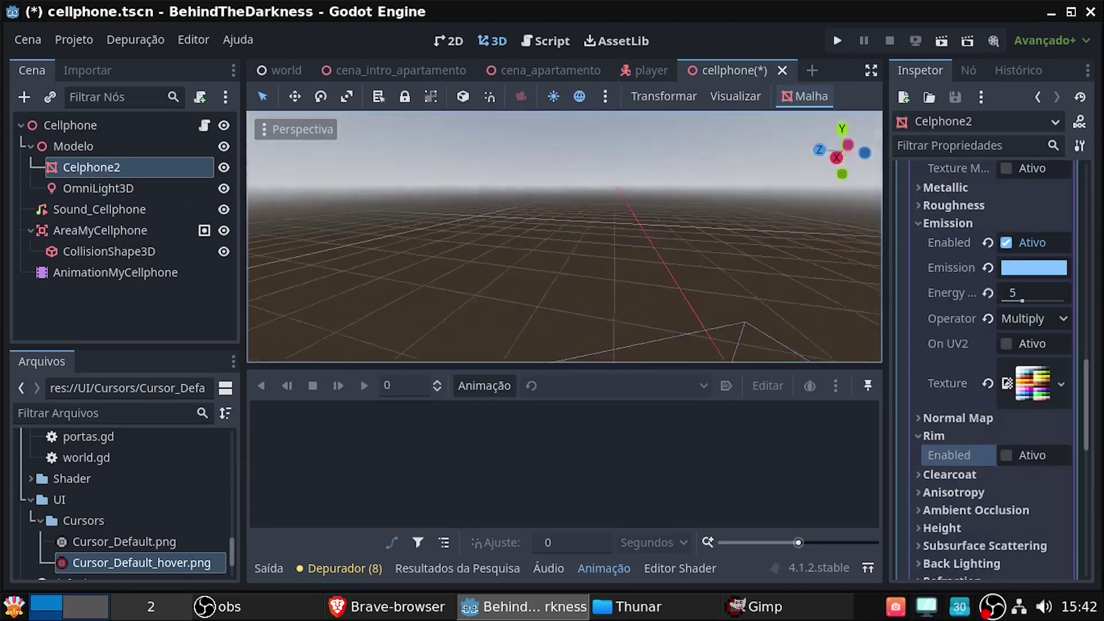
key(f)
click(98, 188)
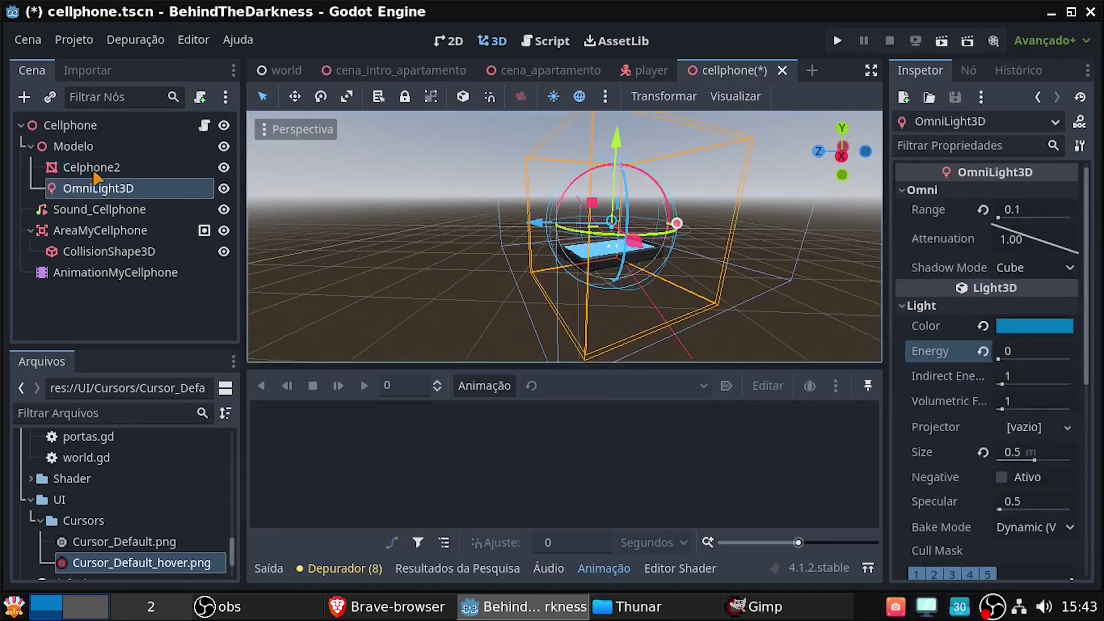
click(91, 167)
Create anim_blinking_cellphone and key the phone's emission energy at 0 s.
click(484, 385)
click(517, 411)
text(anim_blinking_cellphone)
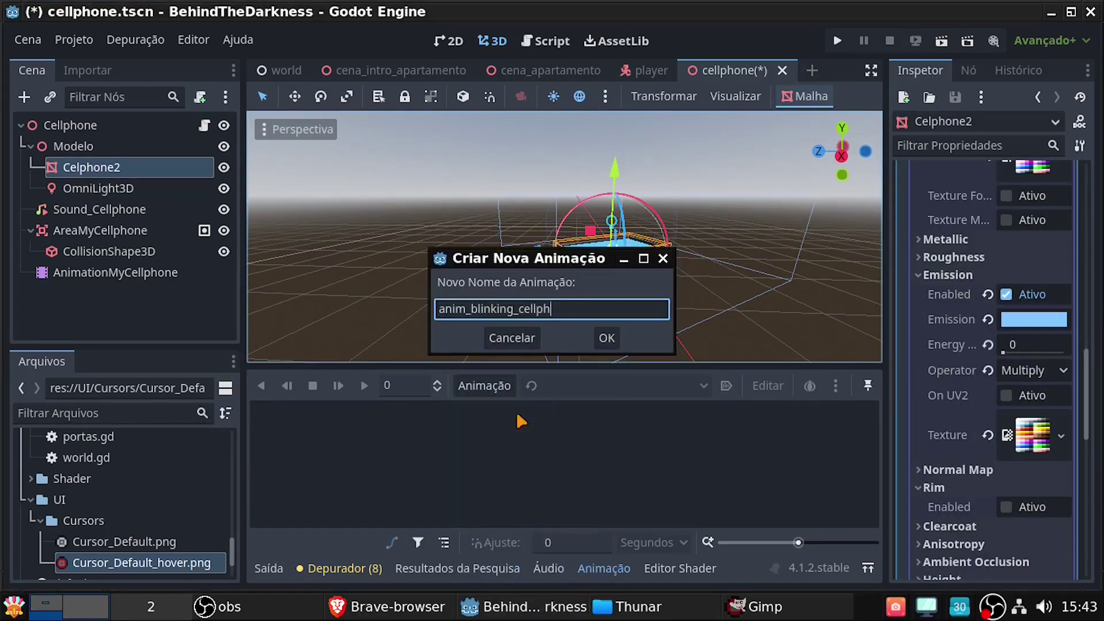
key(Return)
click(92, 173)
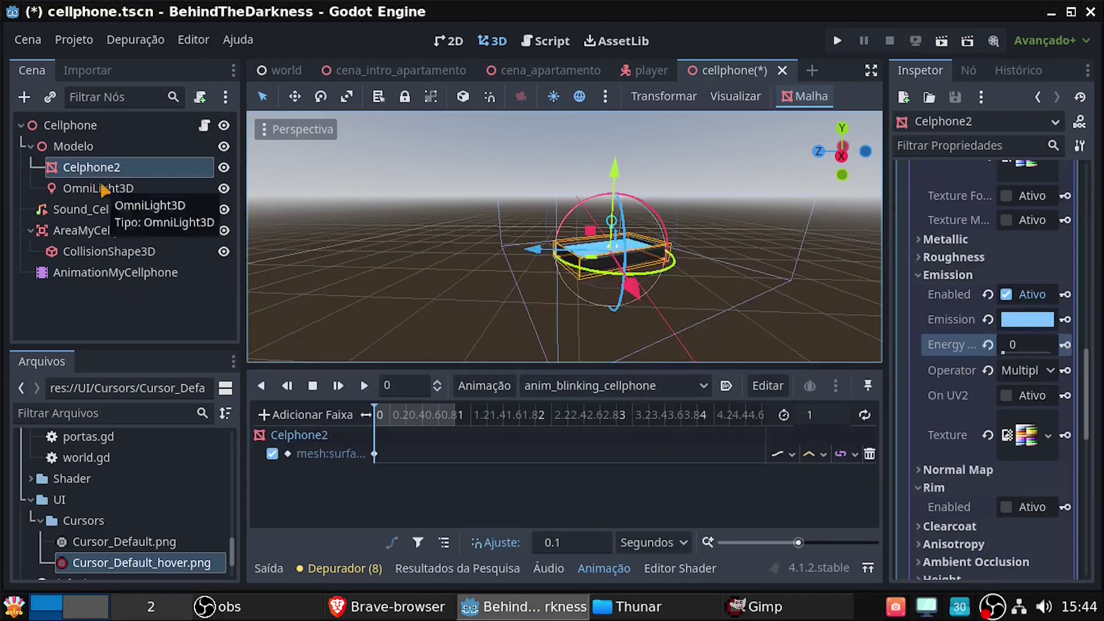
Key OmniLight3D light energy and emission energy 5, then set light energy to 0.
click(98, 188)
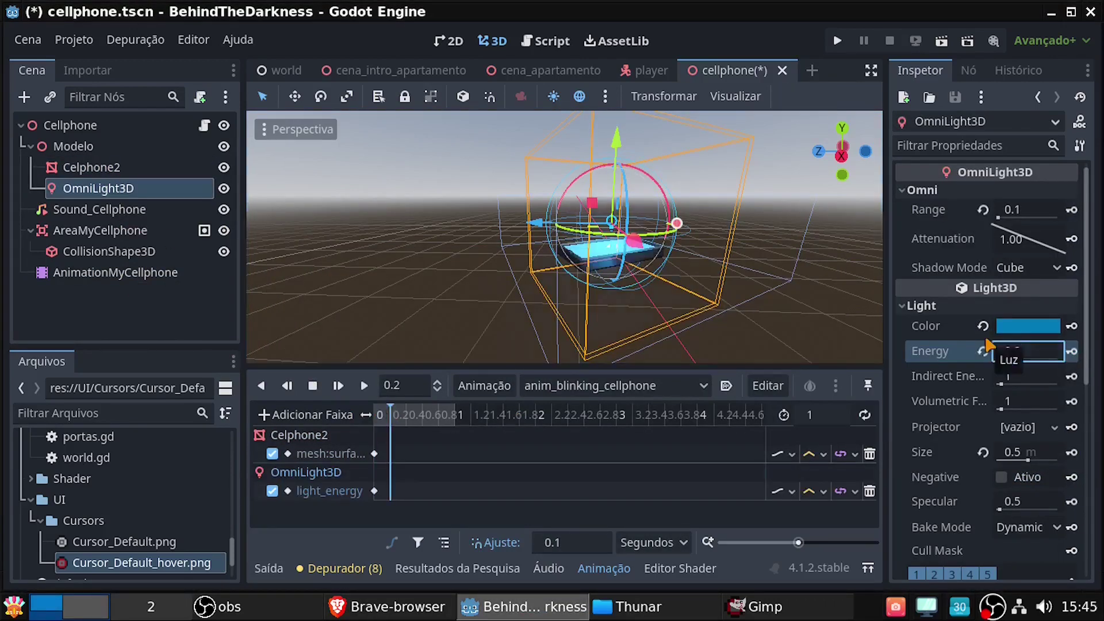
click(1071, 351)
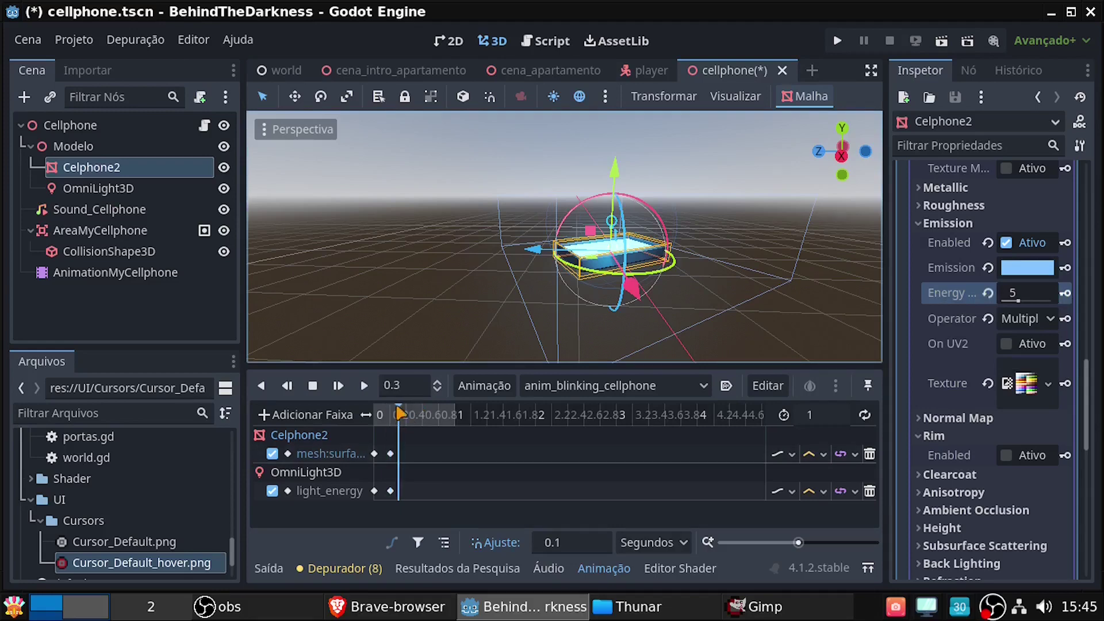
click(1003, 292)
click(99, 191)
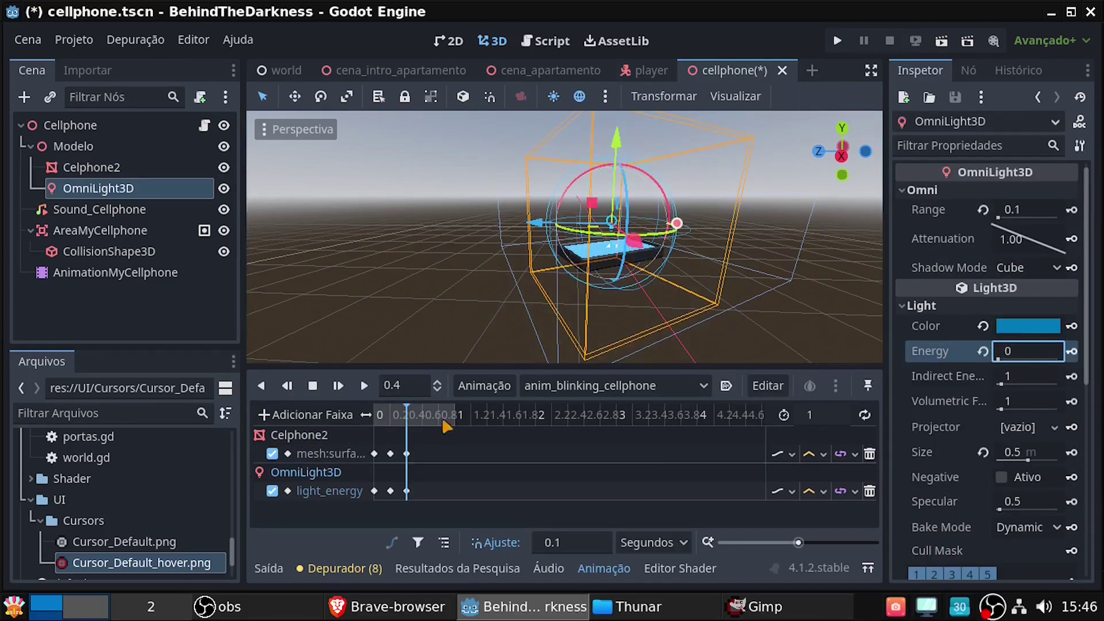
key(Return)
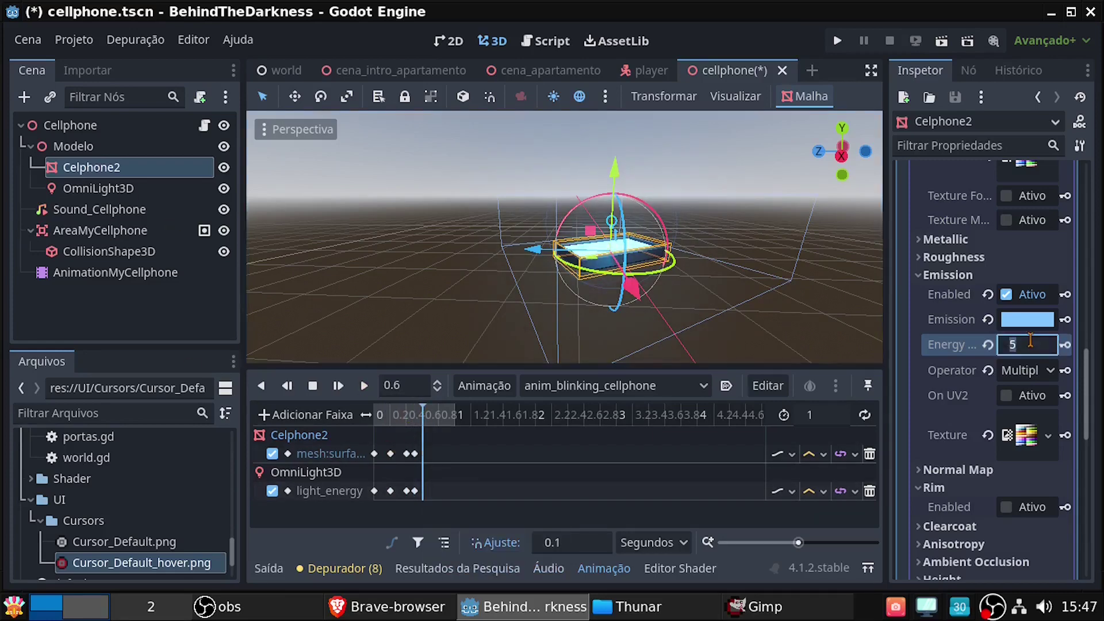
key(Return)
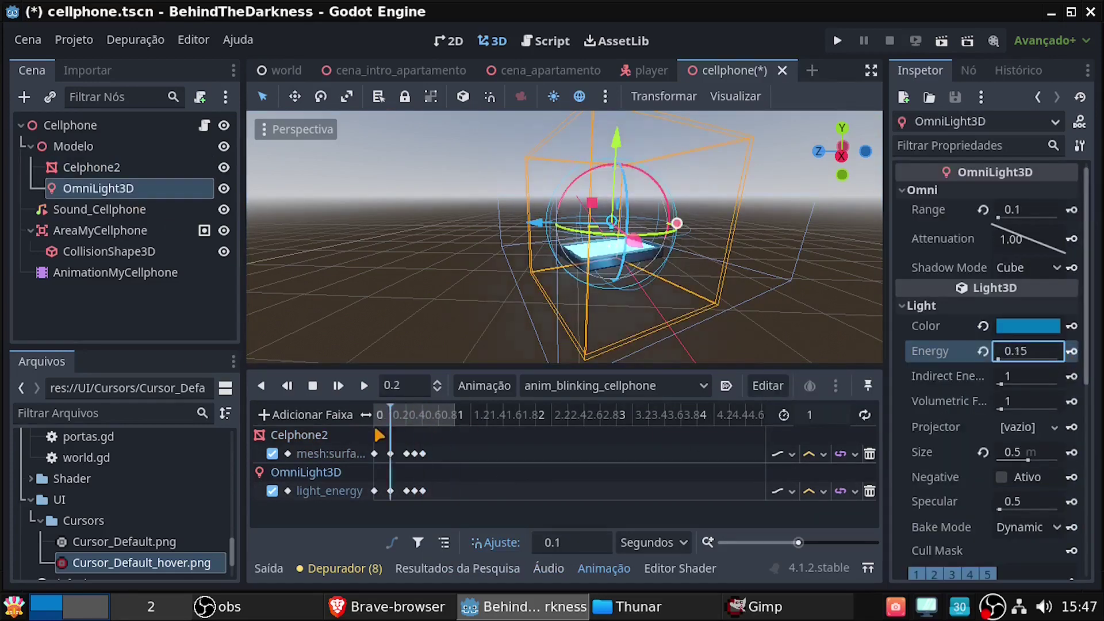
click(1029, 352)
text(0)
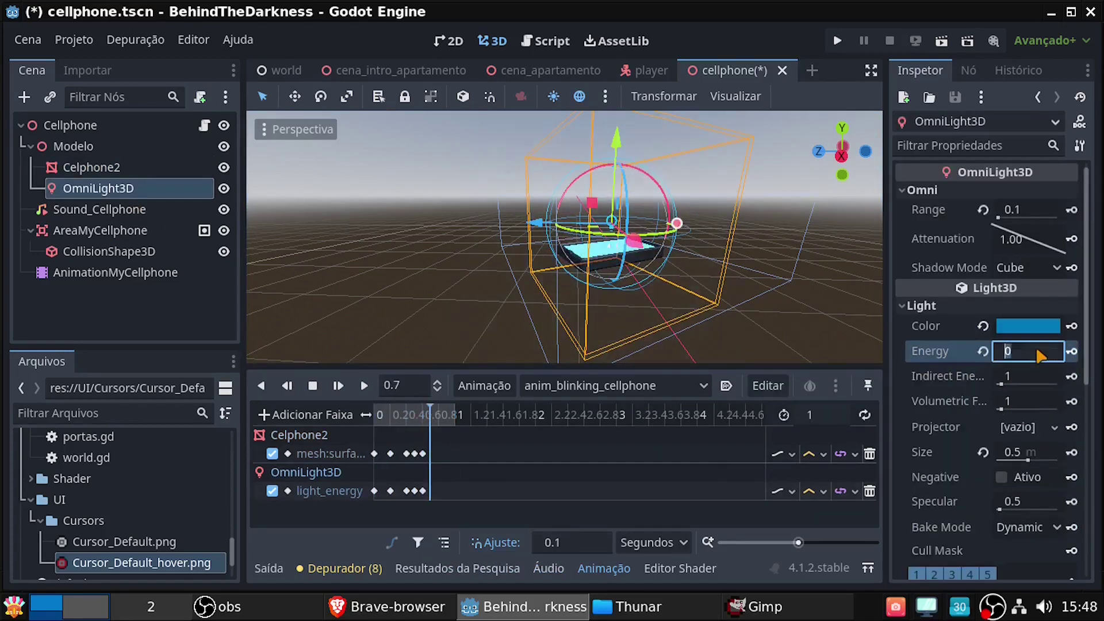
click(91, 167)
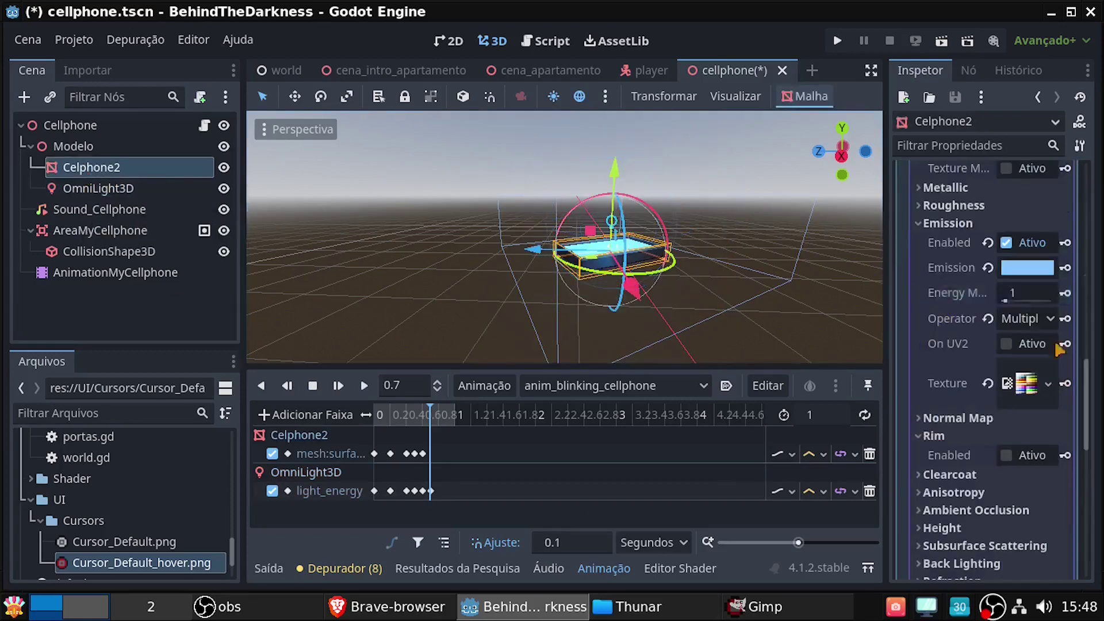
Preview the blink and add light energy and screen glow keys at 0.9 and 1.0 s.
click(423, 415)
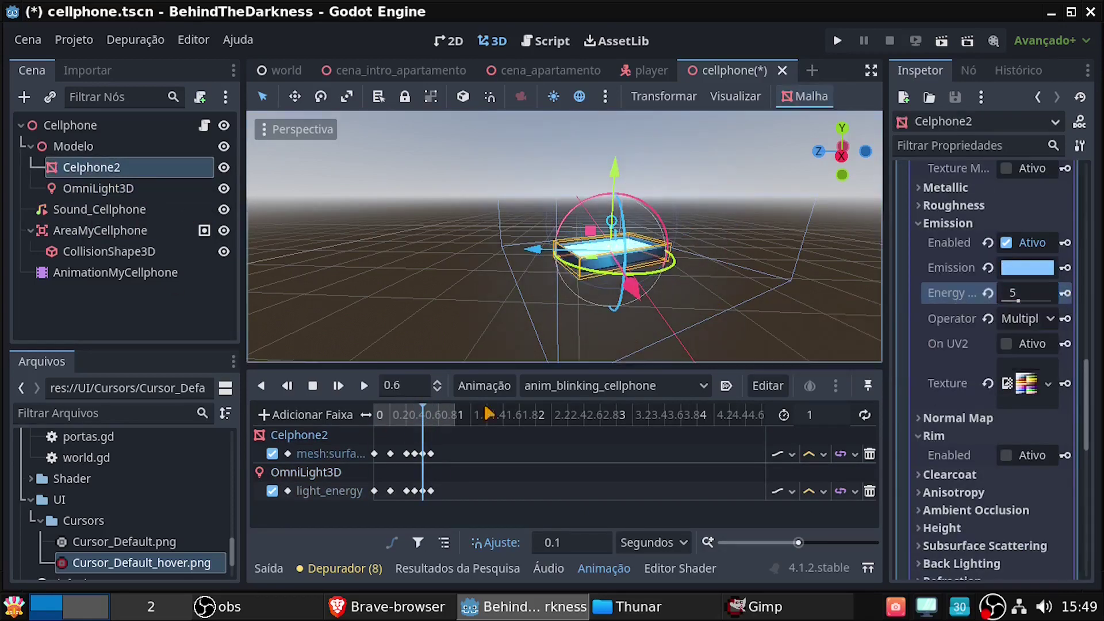
click(390, 490)
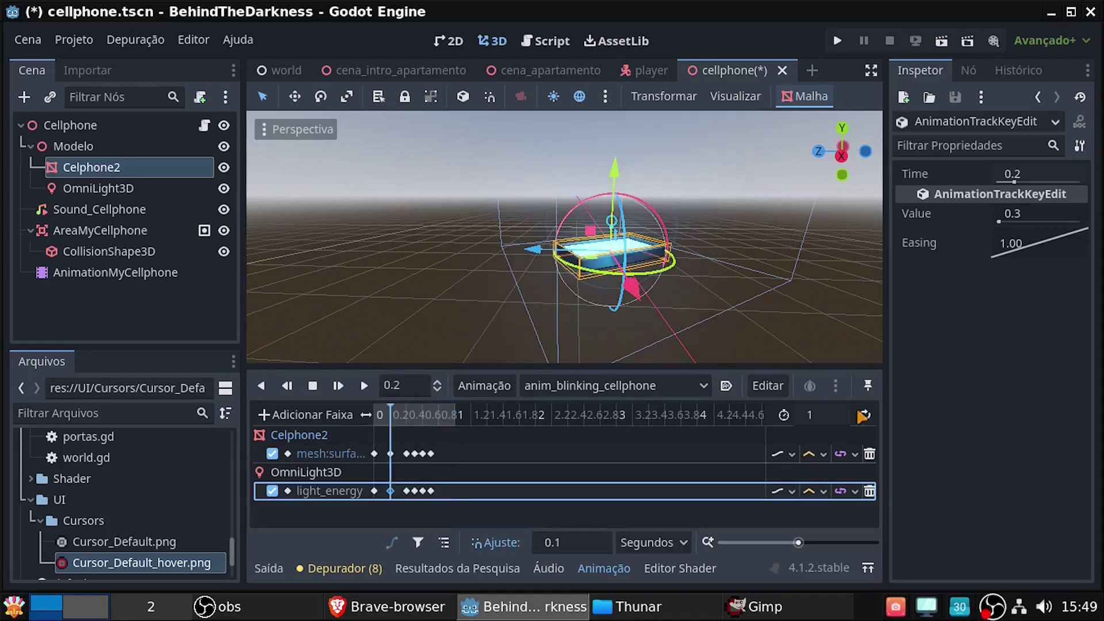
click(364, 386)
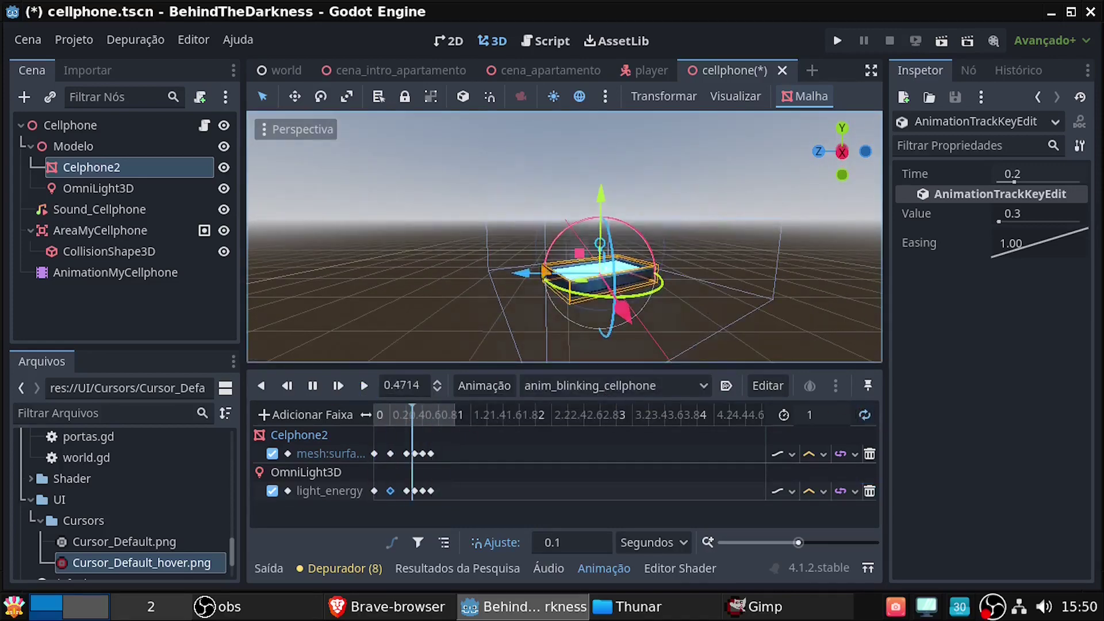
drag(382, 444, 393, 493)
click(447, 416)
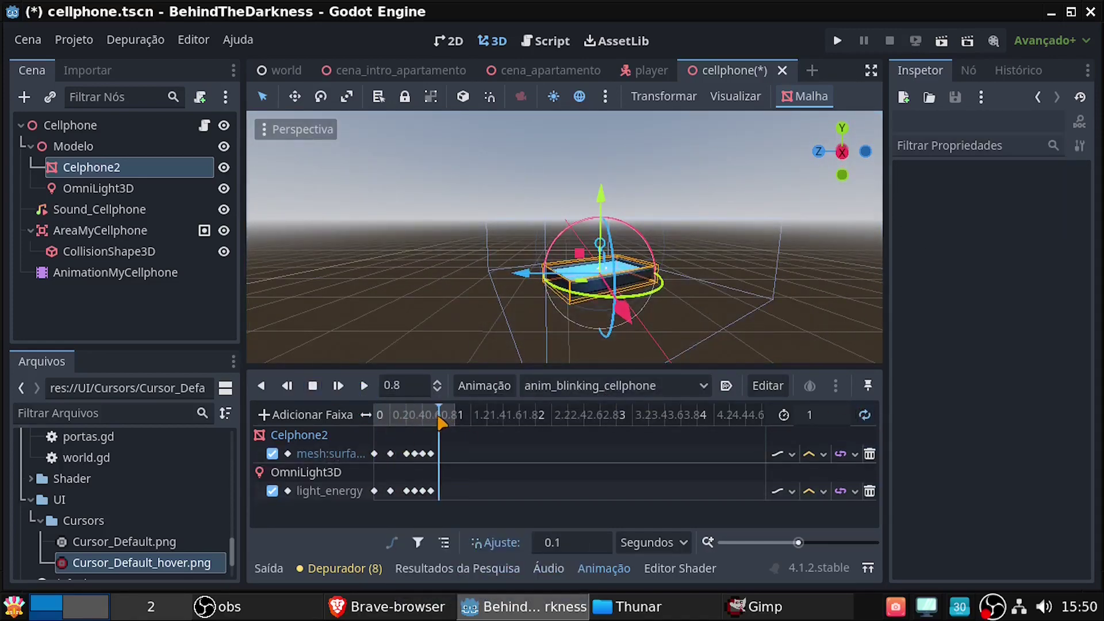
click(128, 188)
click(1064, 367)
scroll(1042, 447, down, 3)
click(1064, 395)
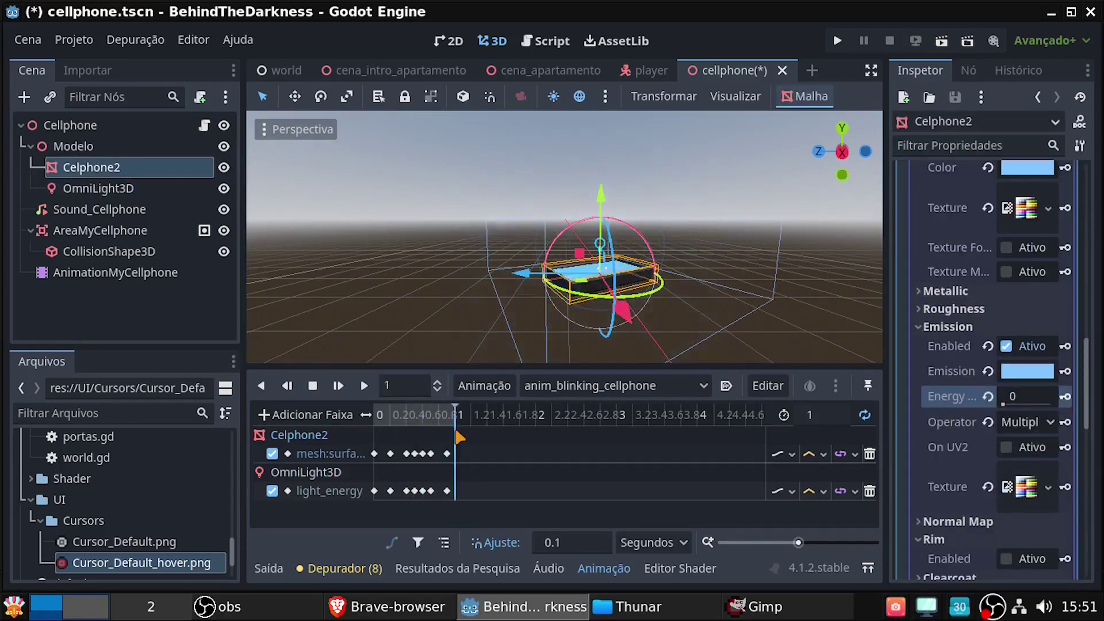
Play the blinking animation while trying AnimationPlayer speed scales of 0.3, 0.1 and 0.2.
click(98, 188)
click(363, 385)
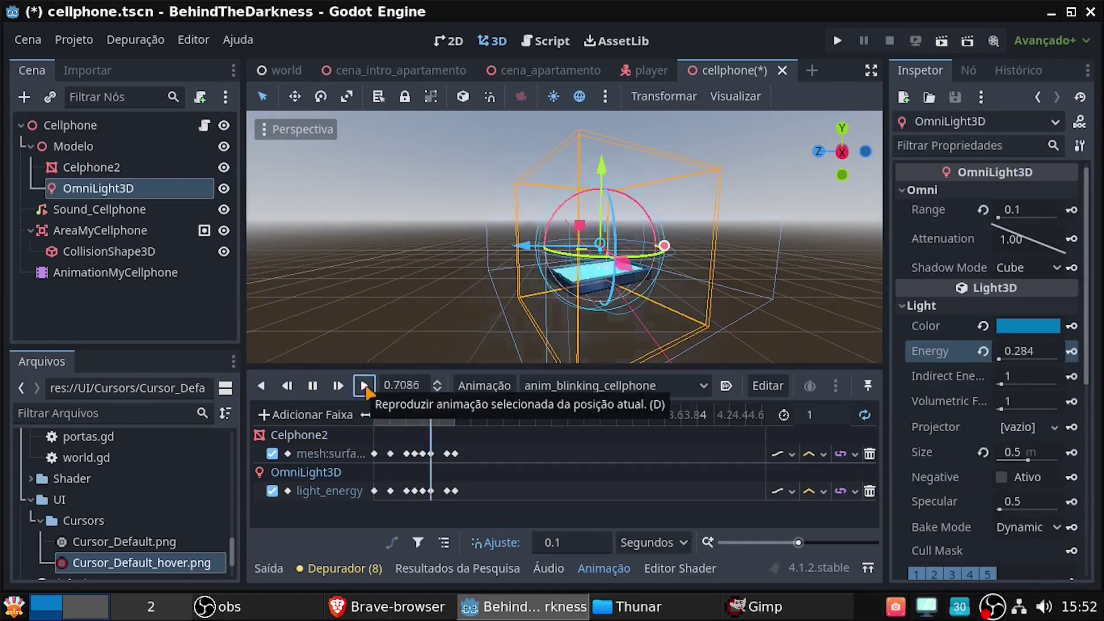
click(115, 273)
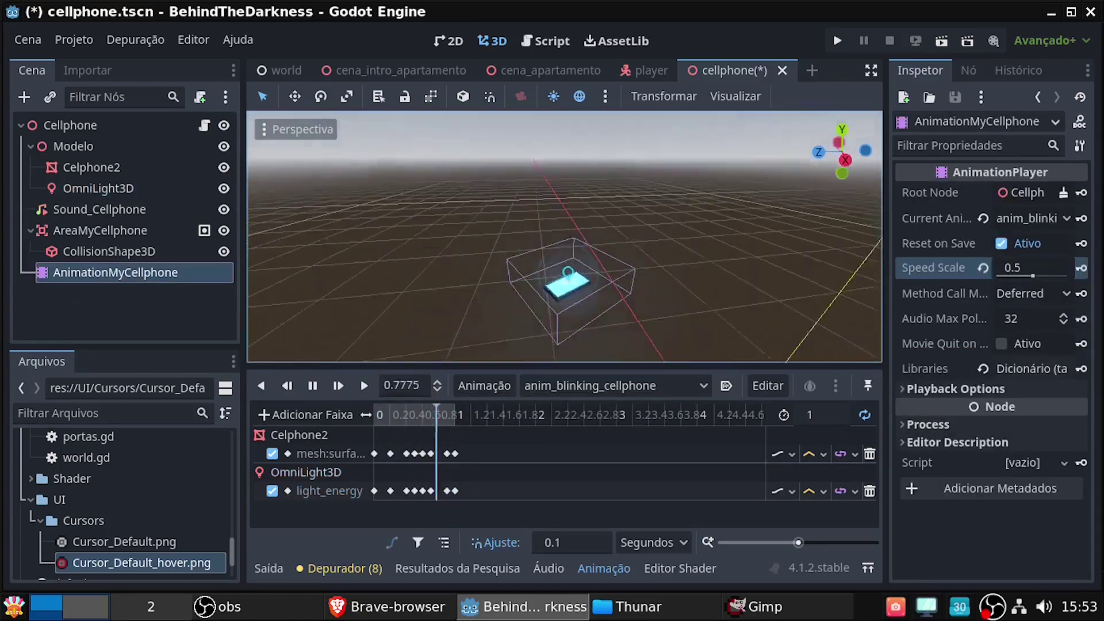
drag(1029, 267, 971, 249)
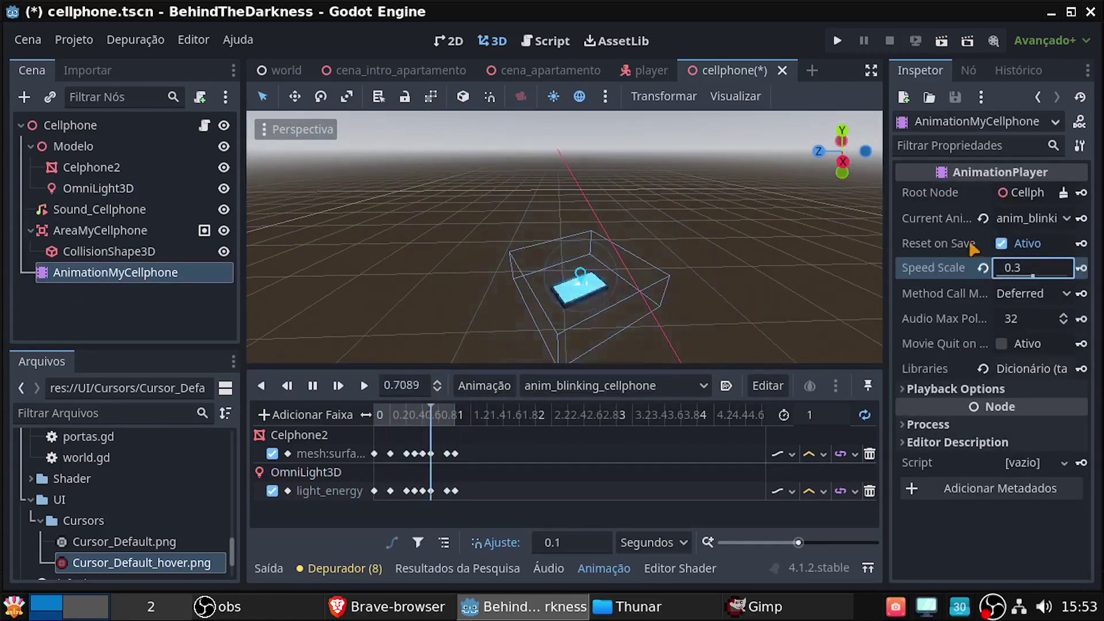
drag(972, 249, 1024, 267)
text(0.1)
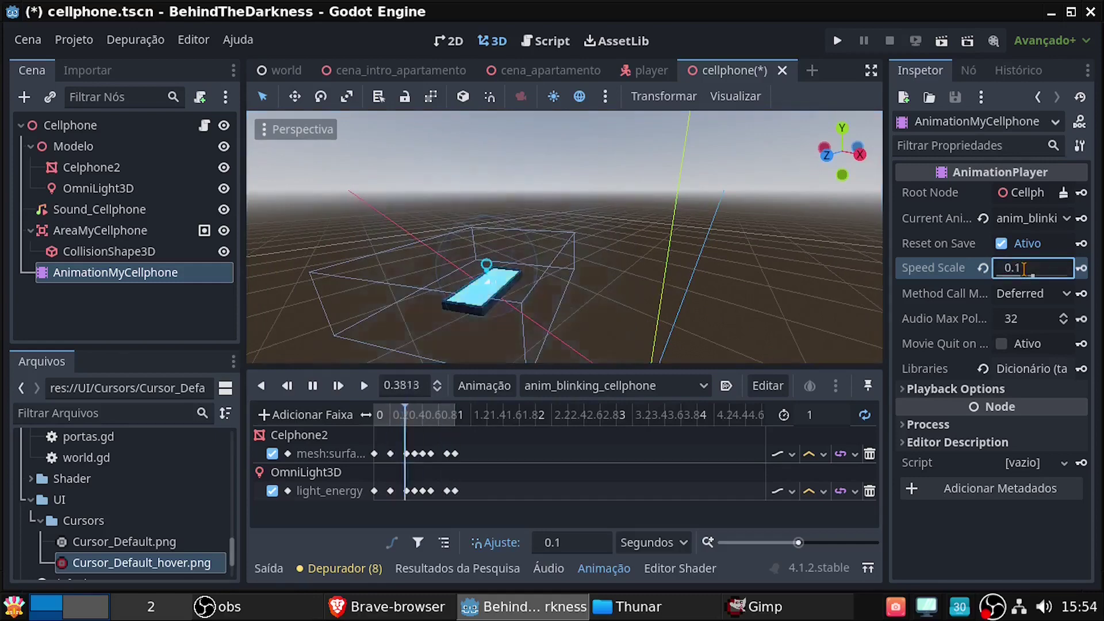
key(BackSpace)
text(2)
click(313, 385)
Trim the screen-glow and light tracks to keys at 0, 0.5 and 1.0, restoring speed scale 1.
click(390, 453)
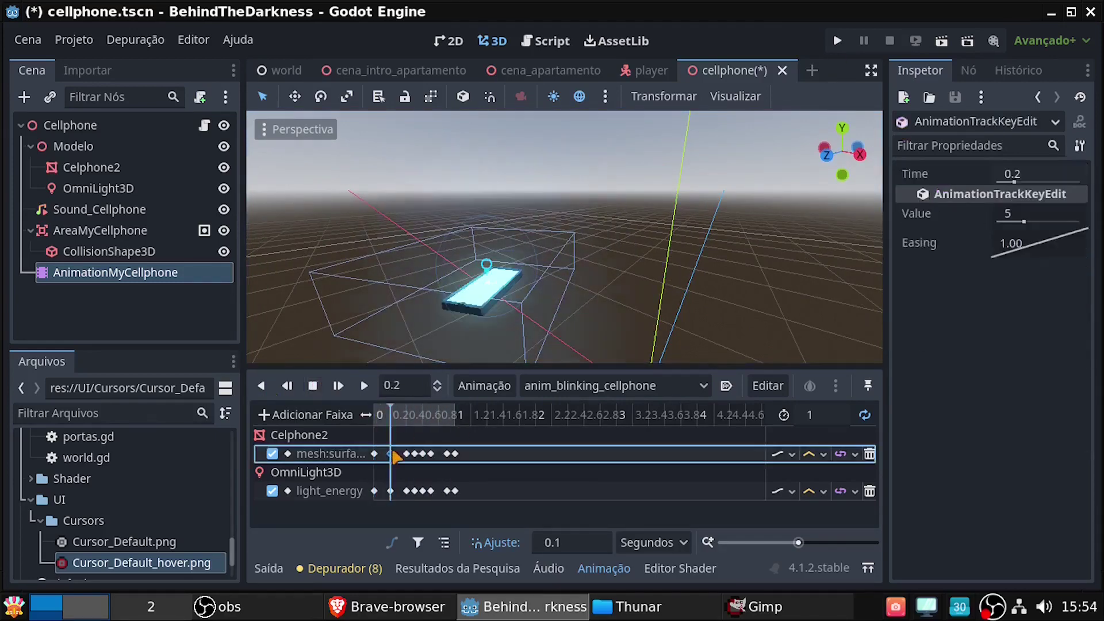
click(382, 413)
click(364, 385)
click(413, 413)
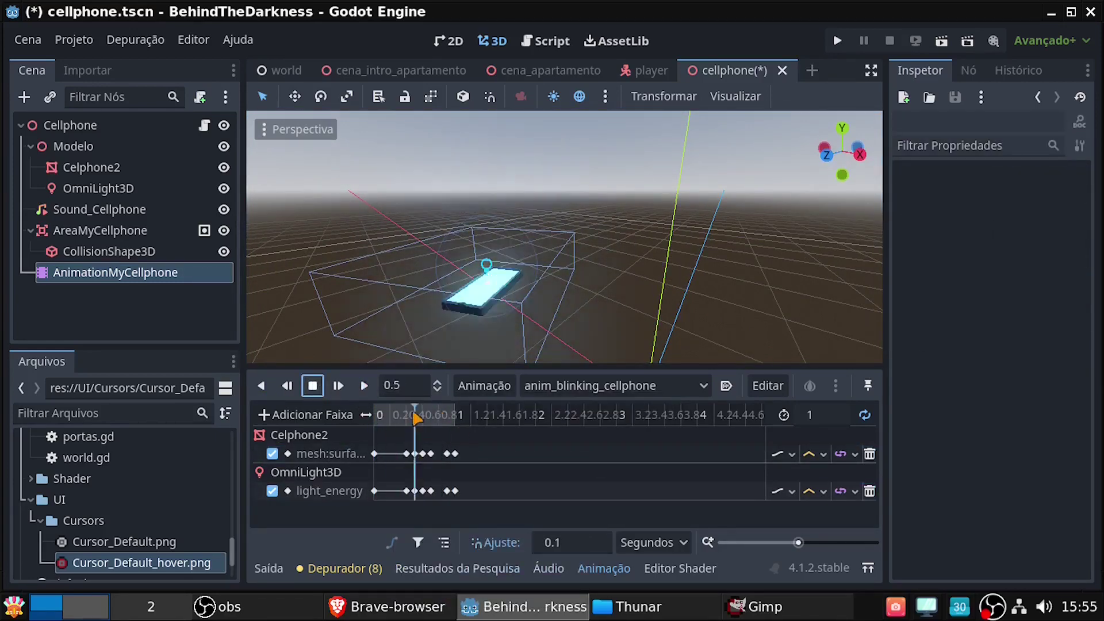
click(414, 453)
click(431, 454)
click(449, 495)
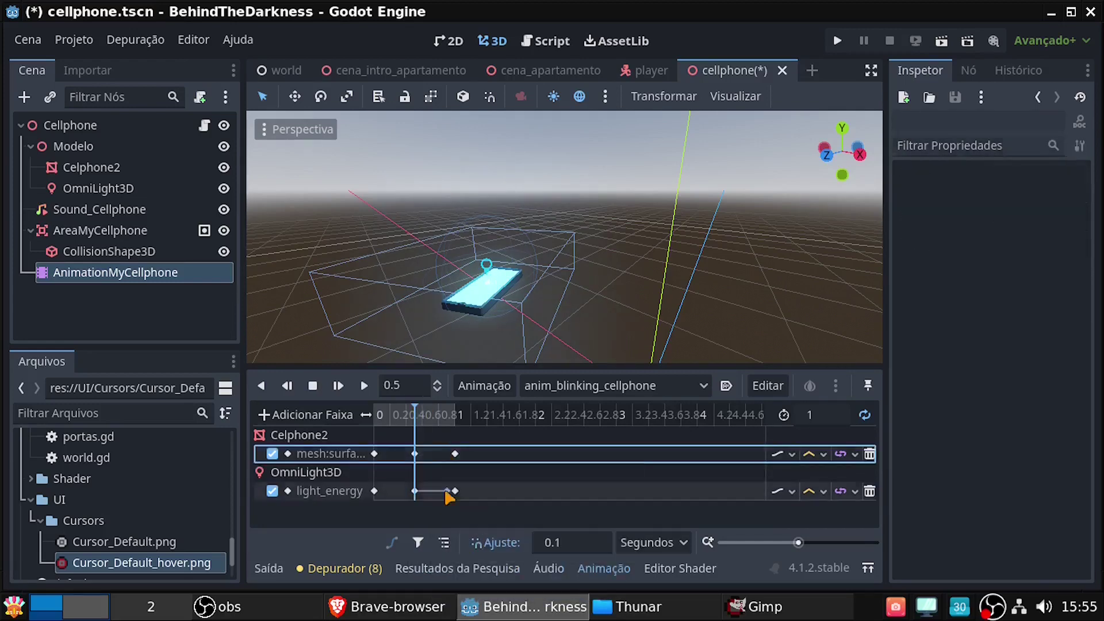
key(shift+d)
click(1035, 434)
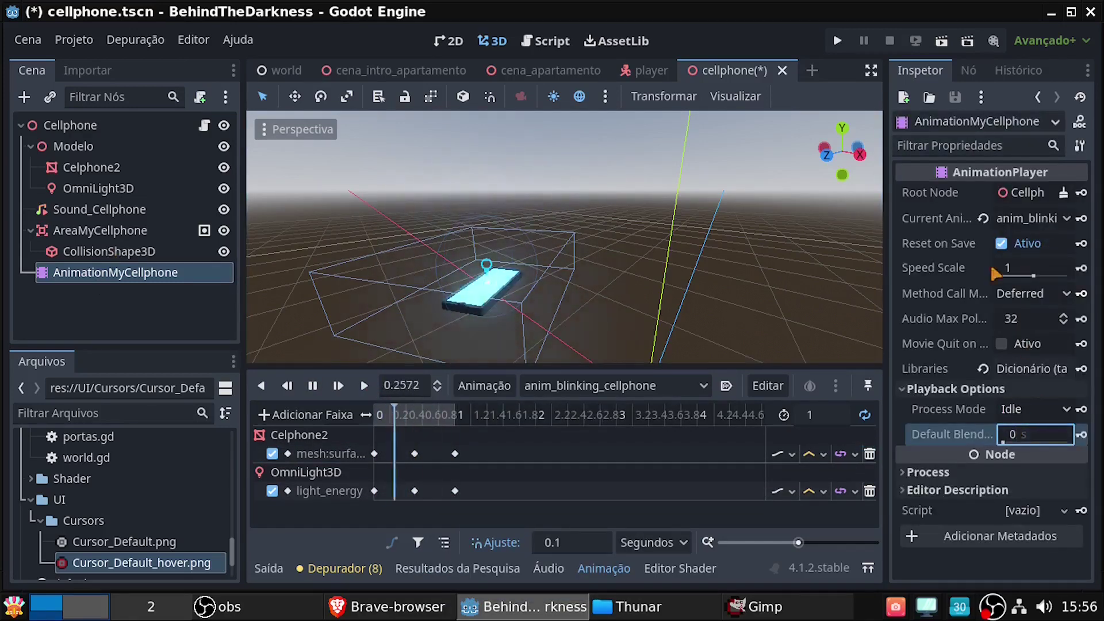
click(98, 188)
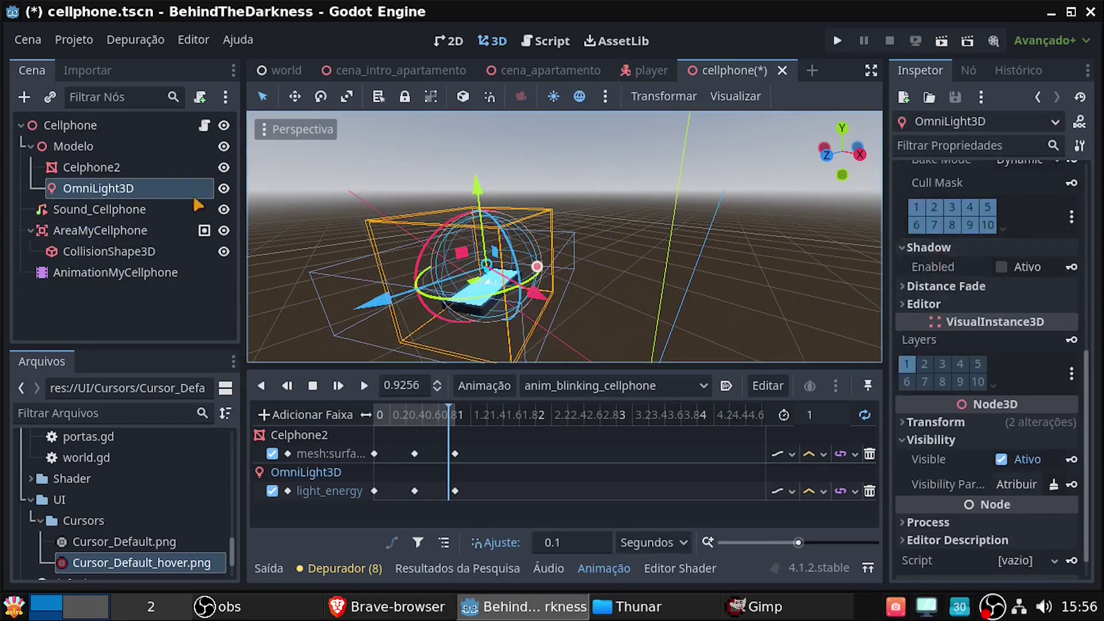
Add _ready() to cellphone.gd playing anim_blinking_cellphone and Sound_Cellphone, then save and run the game.
click(550, 70)
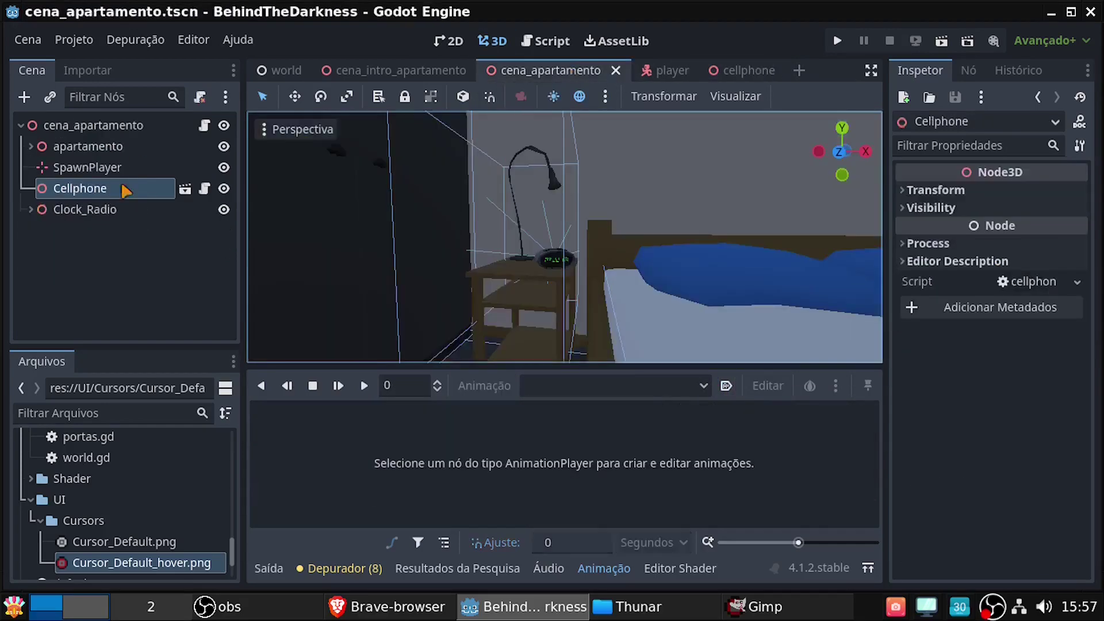
click(204, 188)
key(Return)
text(func _ready(): 	$"AnimationMyCellphone".play("anim_blinking_cellphone"))
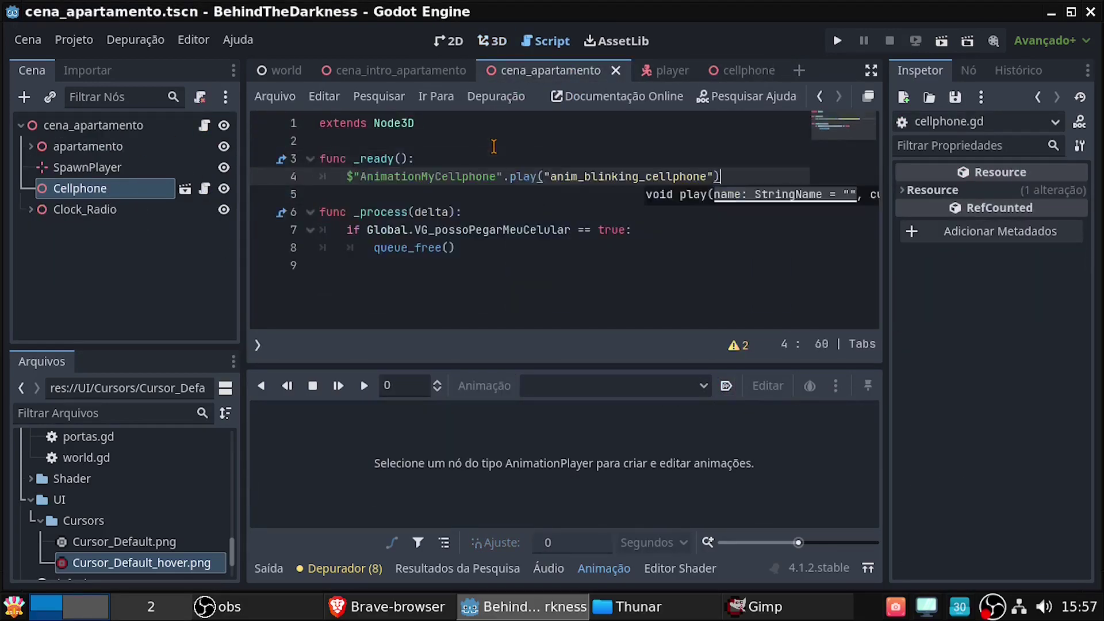
key(Return)
text($"Sound_Cellphone".pla)
key(Return)
key(ctrl+s)
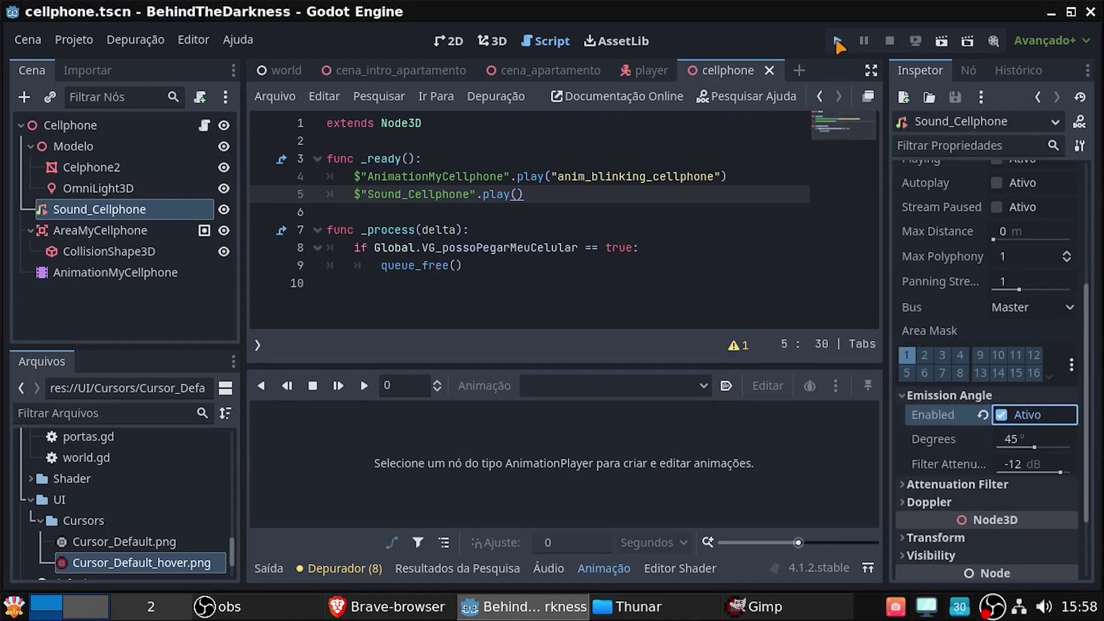
click(836, 41)
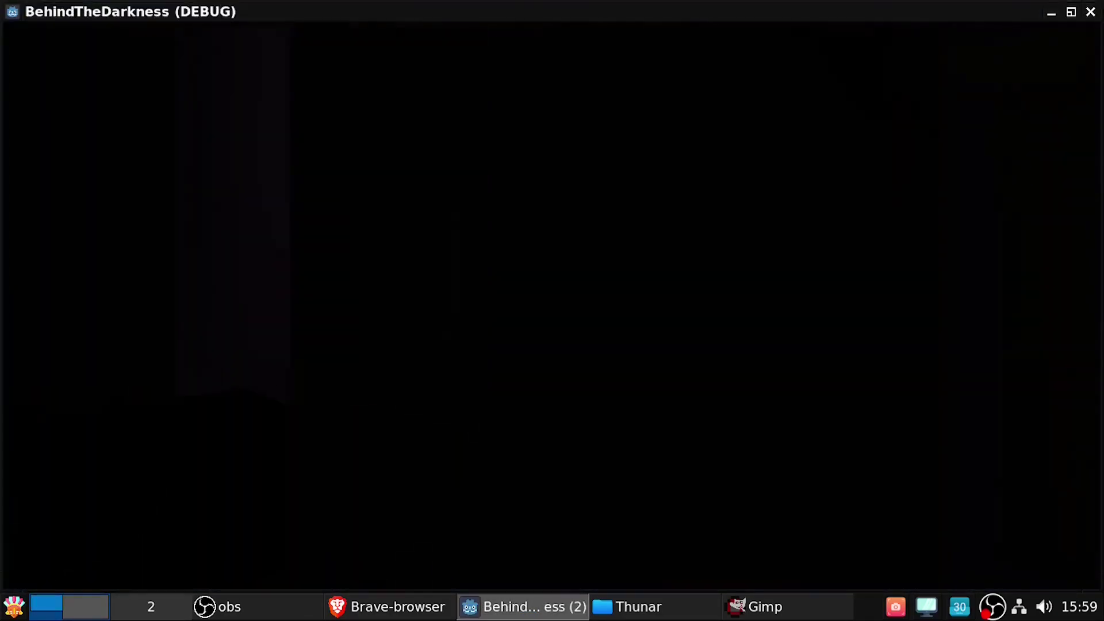
Close the running game and launch it again to check the phone.
click(1090, 13)
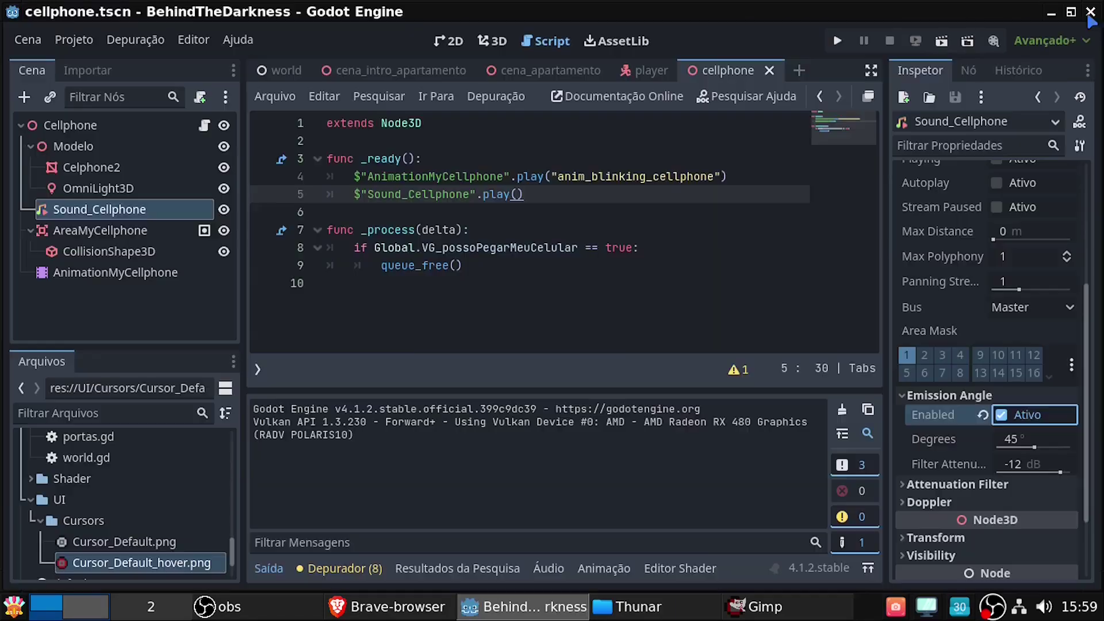
key(F5)
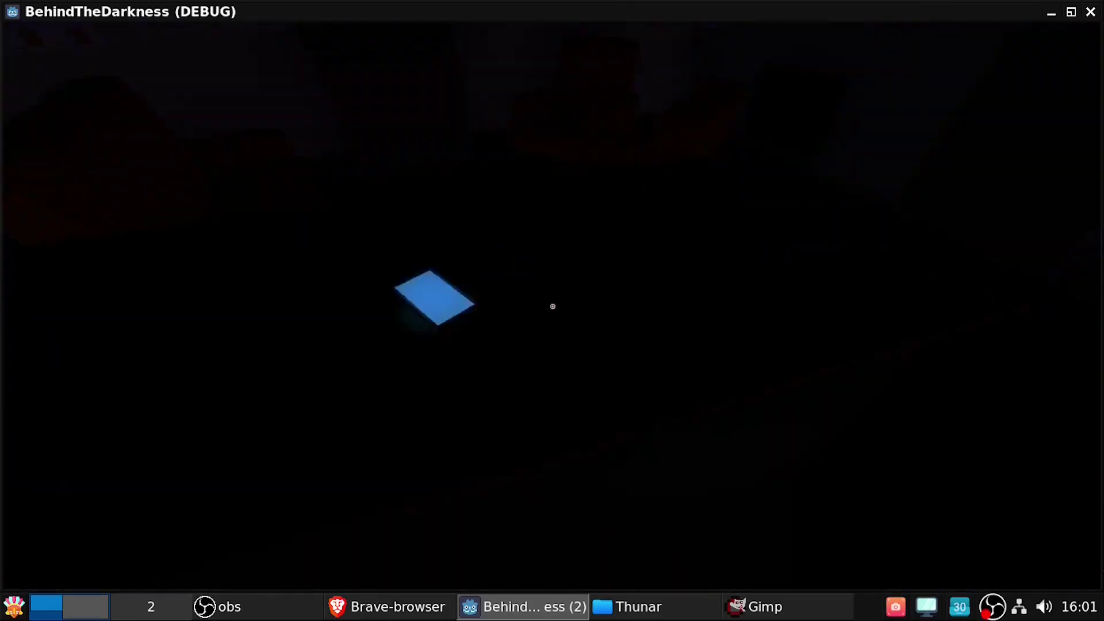
key(Escape)
Nudge the phone's OmniLight3D slightly upward, save and playtest, then return to cellphone.gd.
click(492, 40)
drag(402, 345, 437, 351)
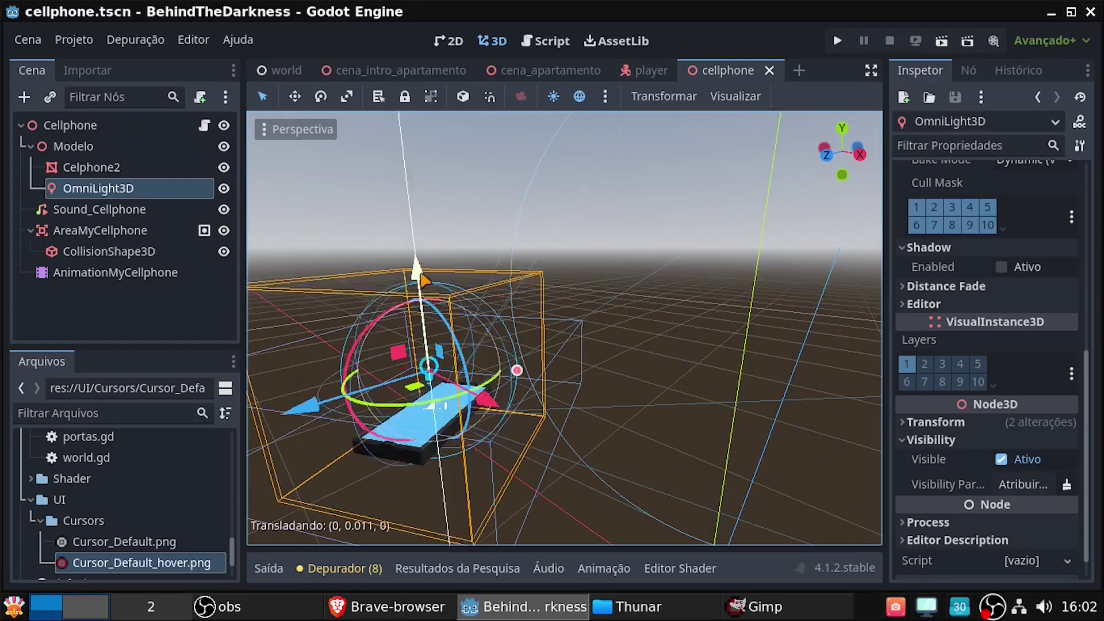
drag(518, 353, 538, 359)
click(837, 41)
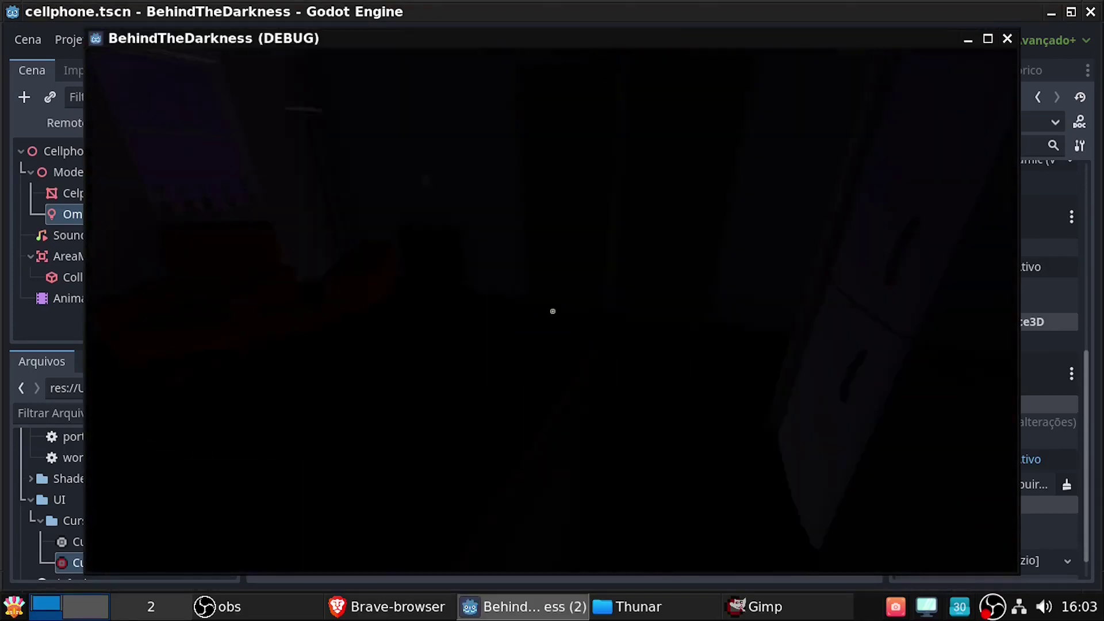
key(Escape)
click(205, 129)
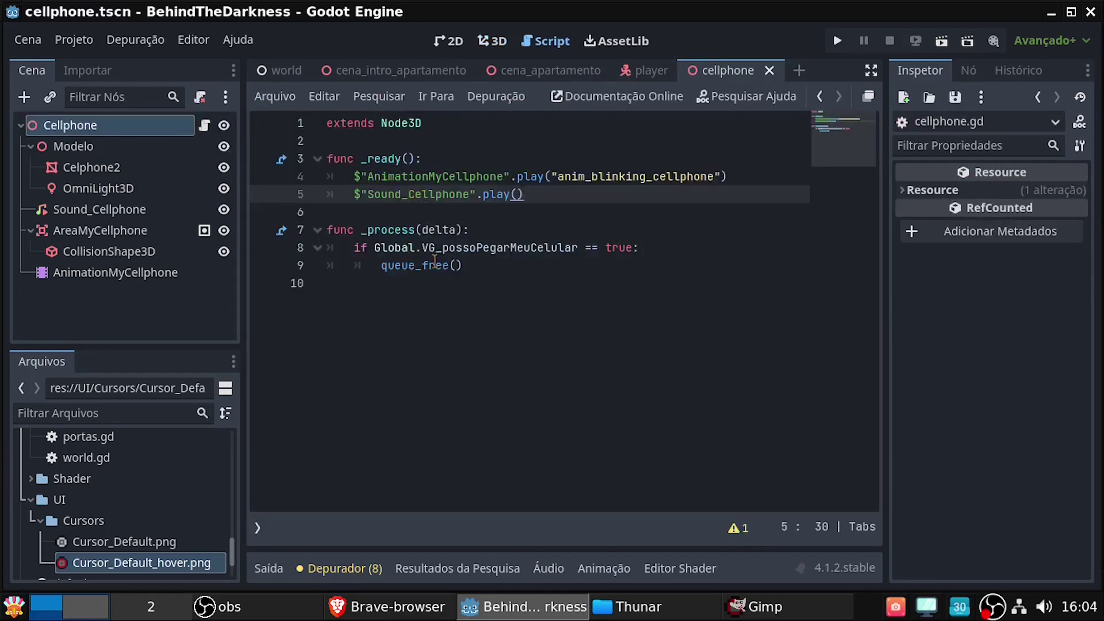
Key a slight Celphone2 tilt rotation at 0.1 and 0.3 in anim_blinking_cellphone.
click(179, 272)
key(ctrl+F2)
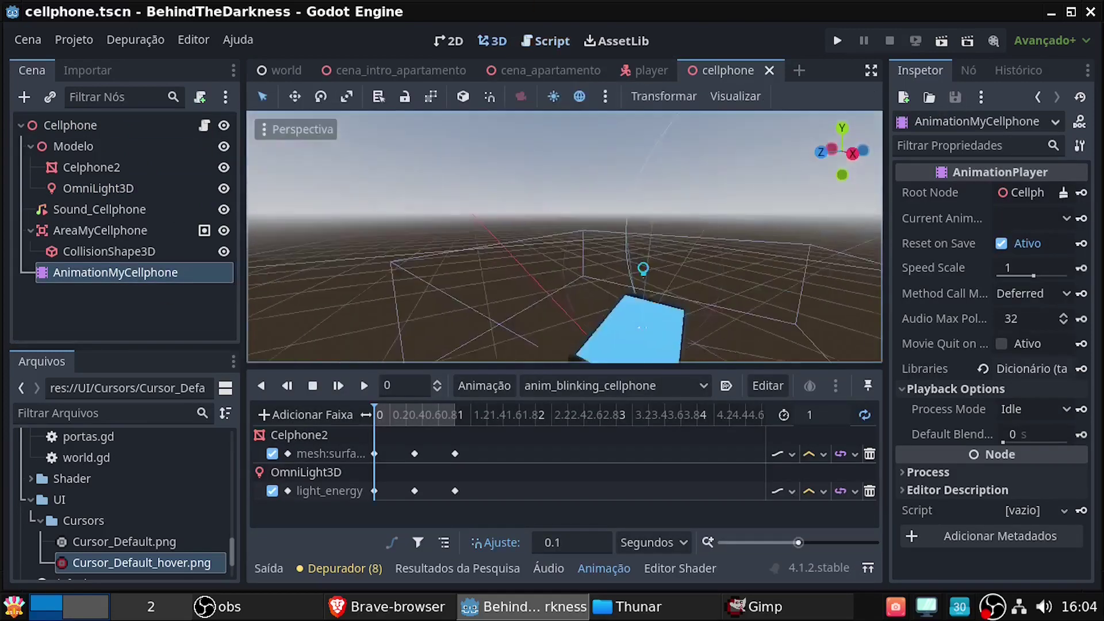
click(299, 434)
click(390, 413)
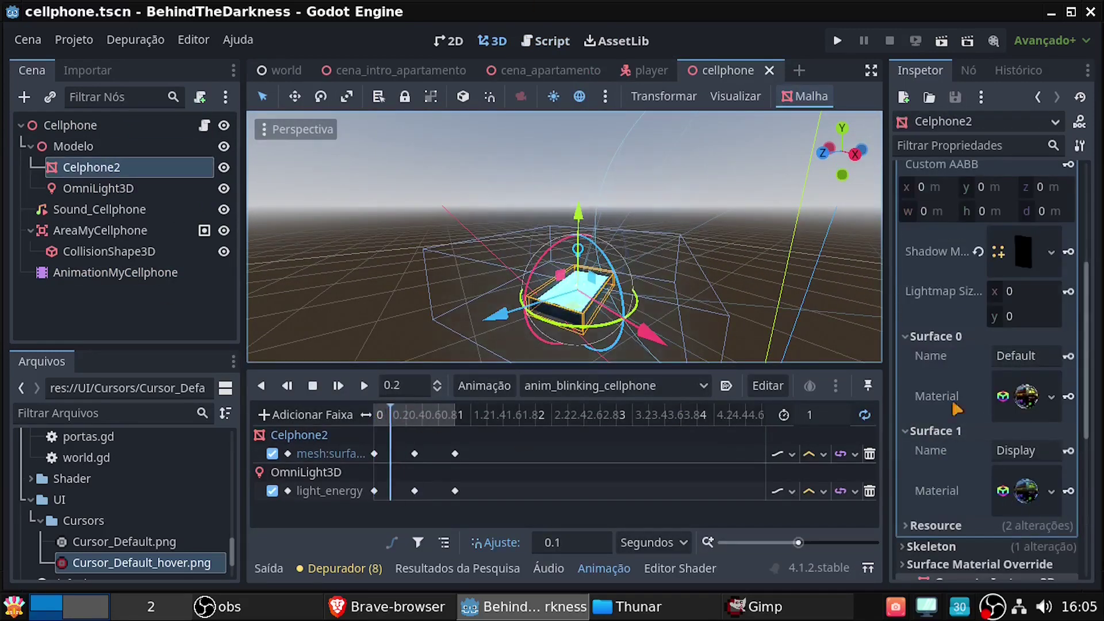
click(381, 413)
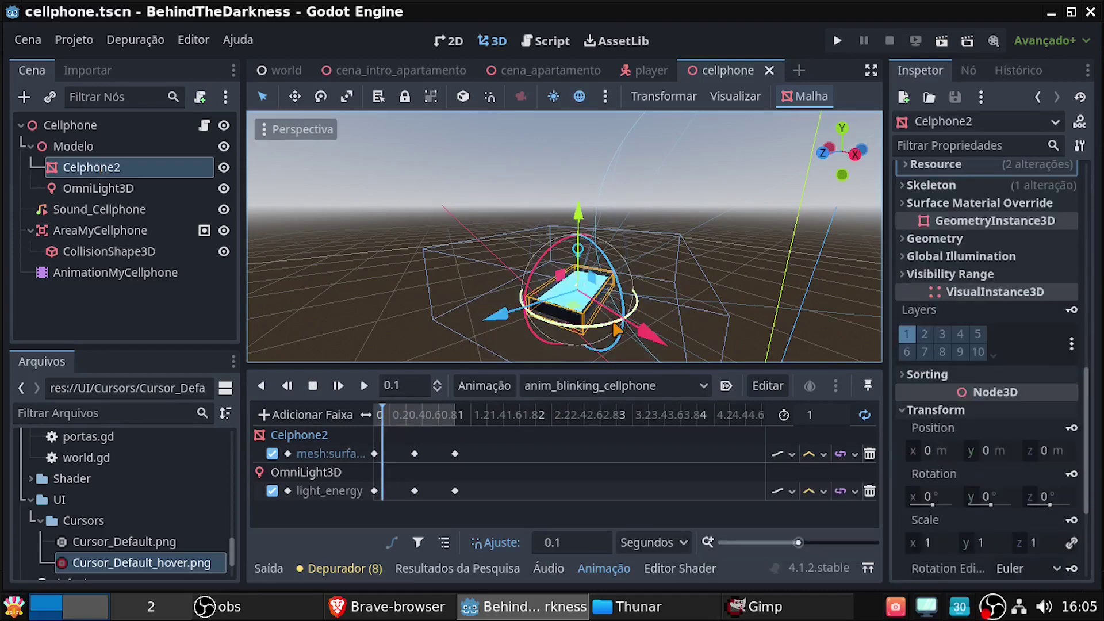
drag(600, 334, 624, 270)
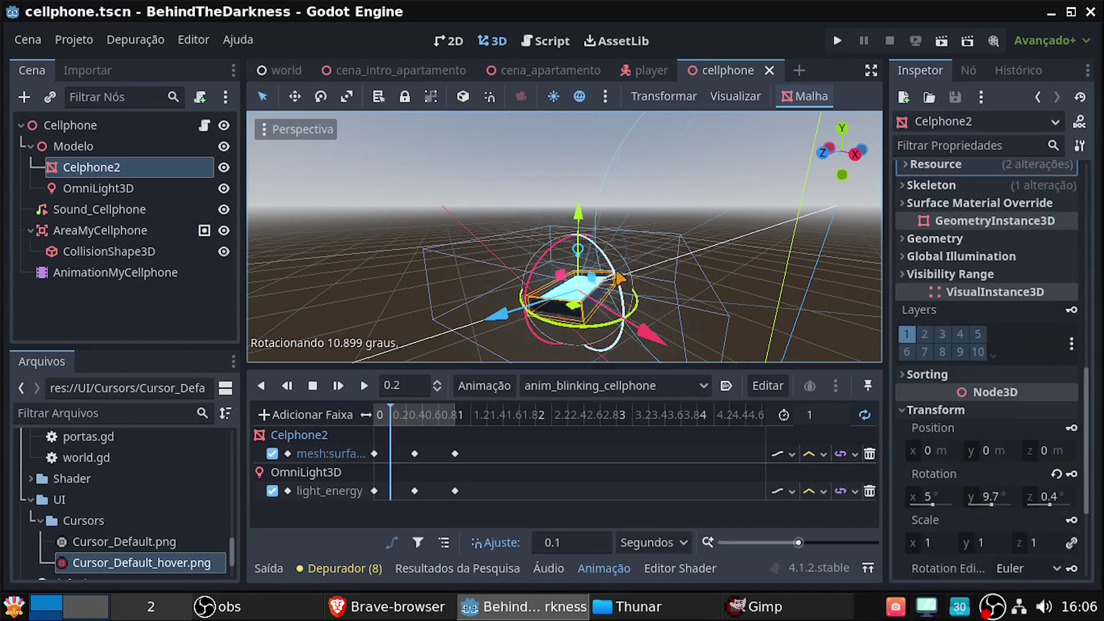
key(k)
click(454, 413)
click(399, 414)
text(0)
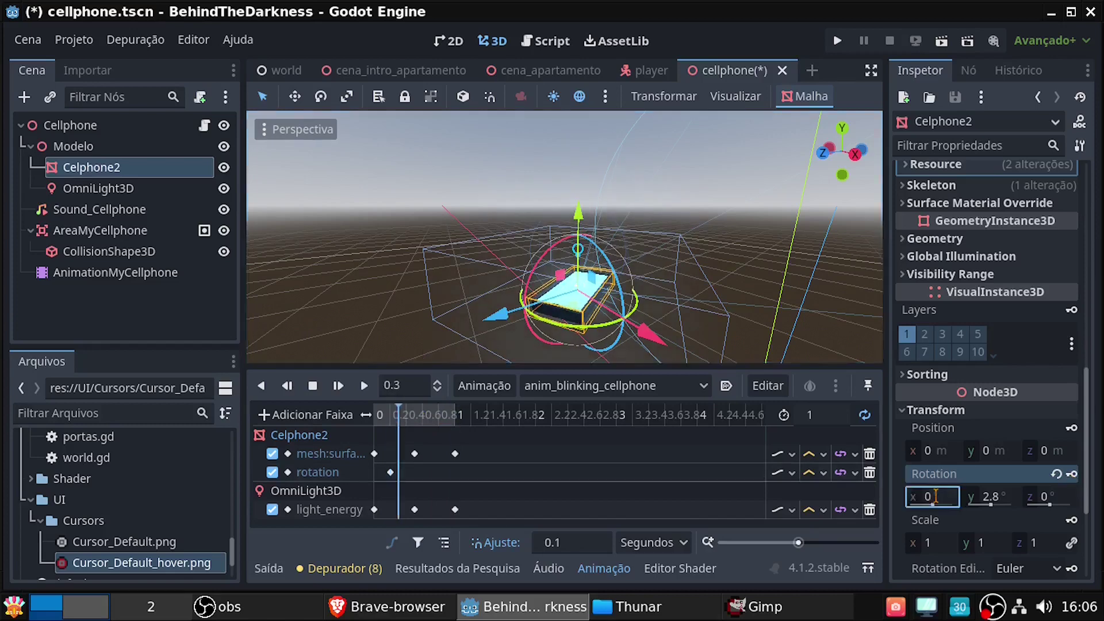
key(k)
Key the opposite Celphone2 tilt at 0.7 and 0.8, then save the scene.
click(430, 414)
drag(931, 496, 940, 493)
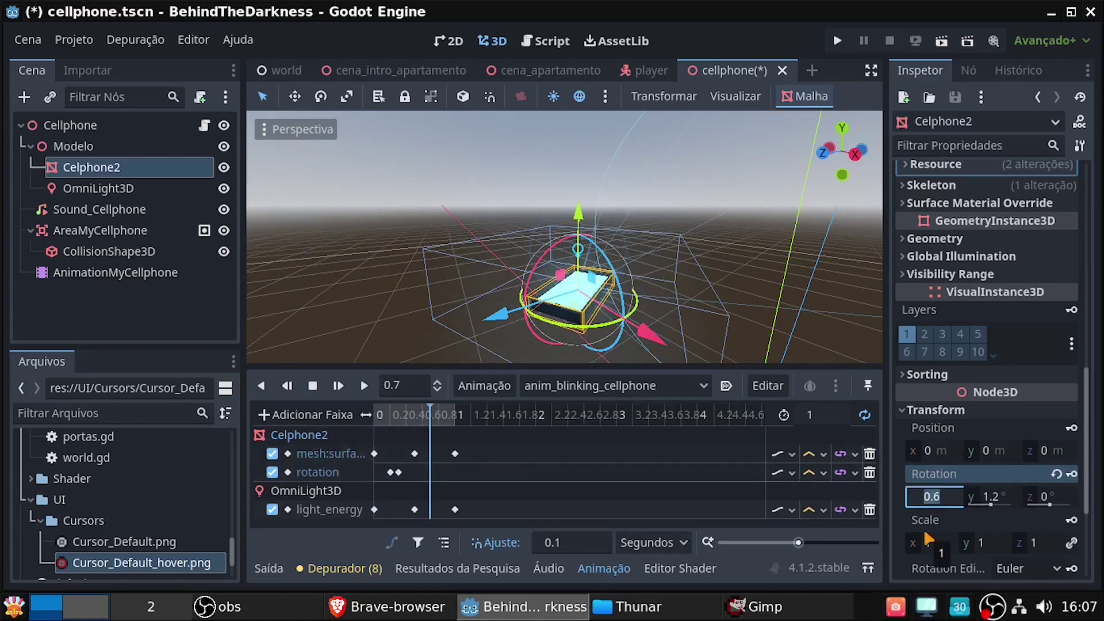
key(k)
key(k)
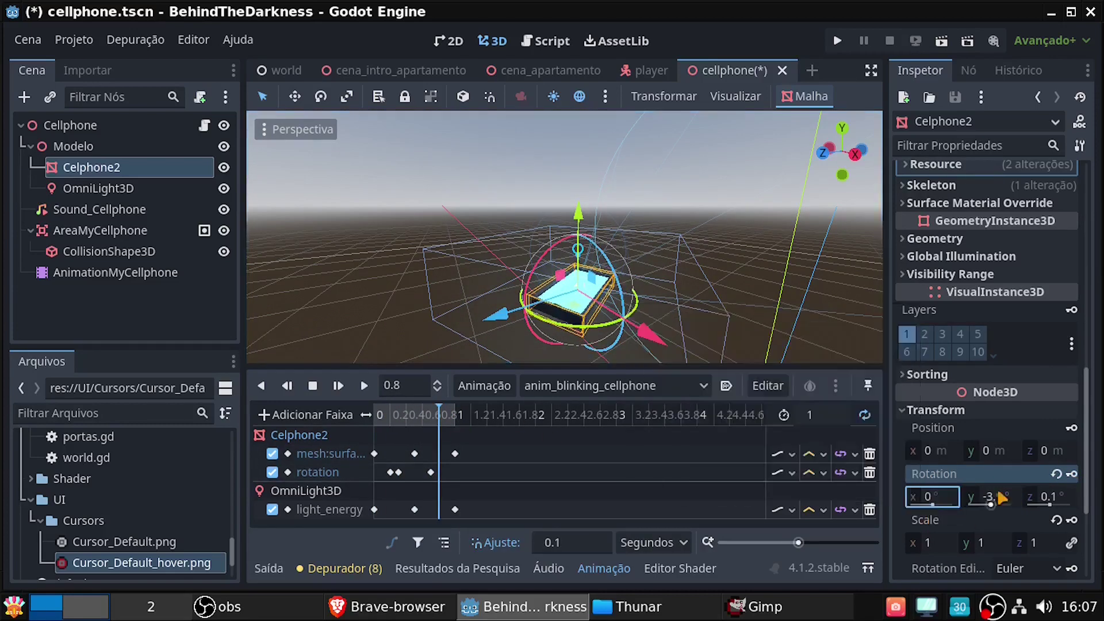
key(d)
key(ctrl+s)
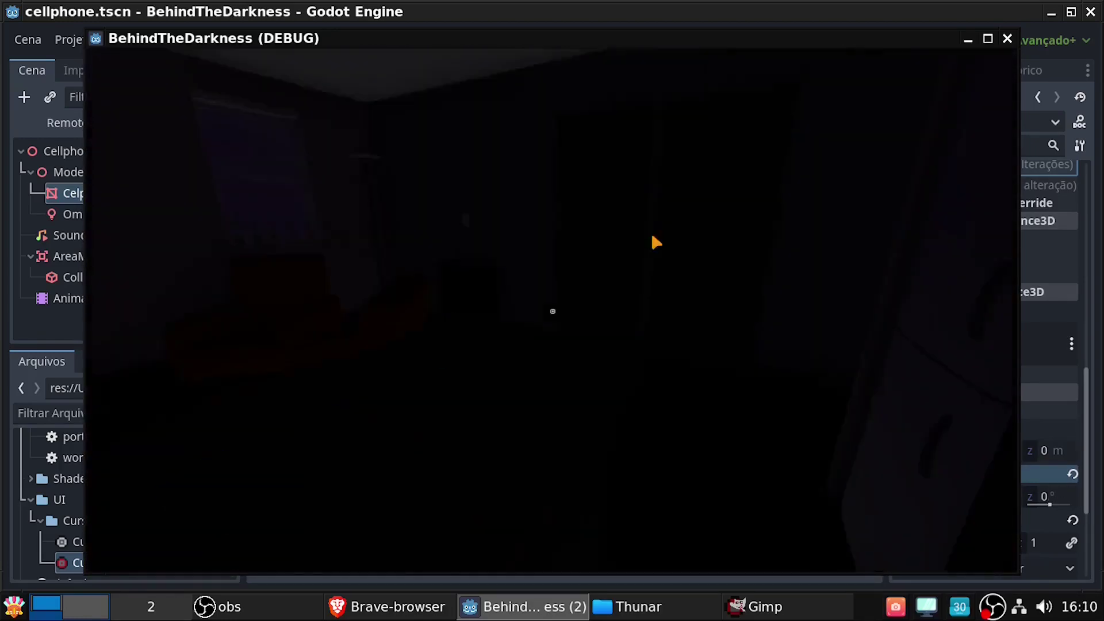
Add more Celphone2 rotation keys at 0.4 and toward the end, then save.
key(F8)
click(404, 422)
click(1071, 473)
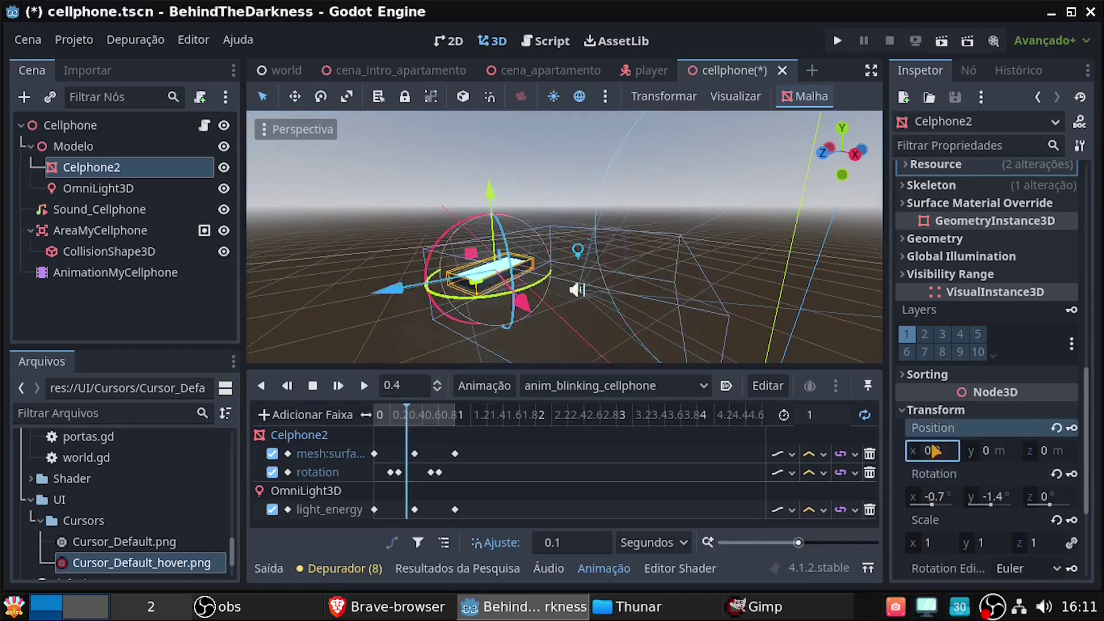
drag(432, 410, 454, 409)
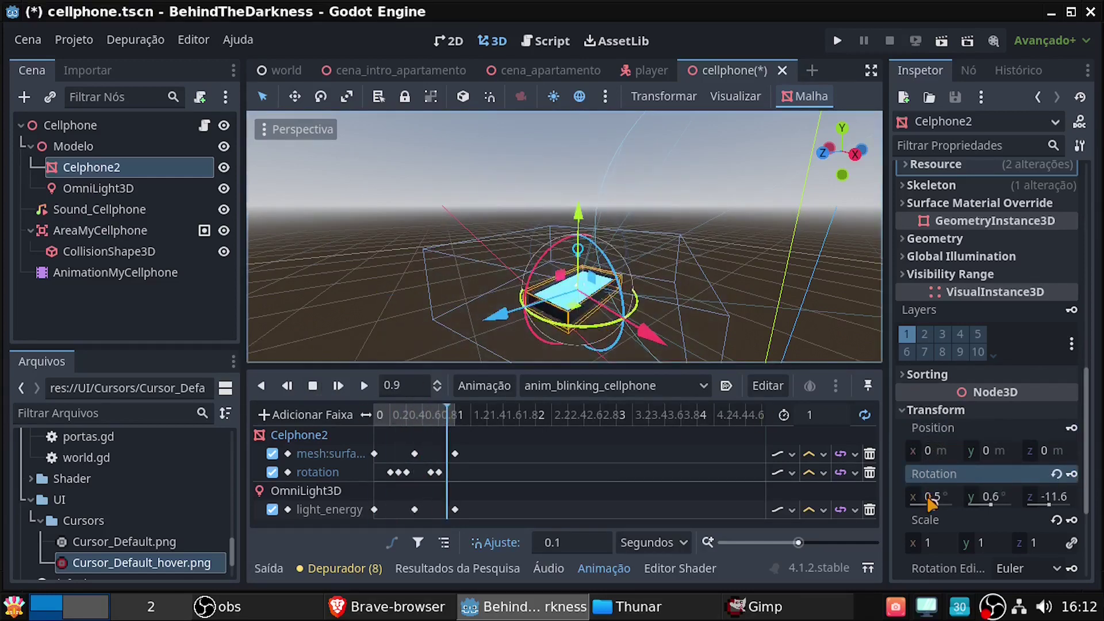
click(1071, 473)
key(ctrl+s)
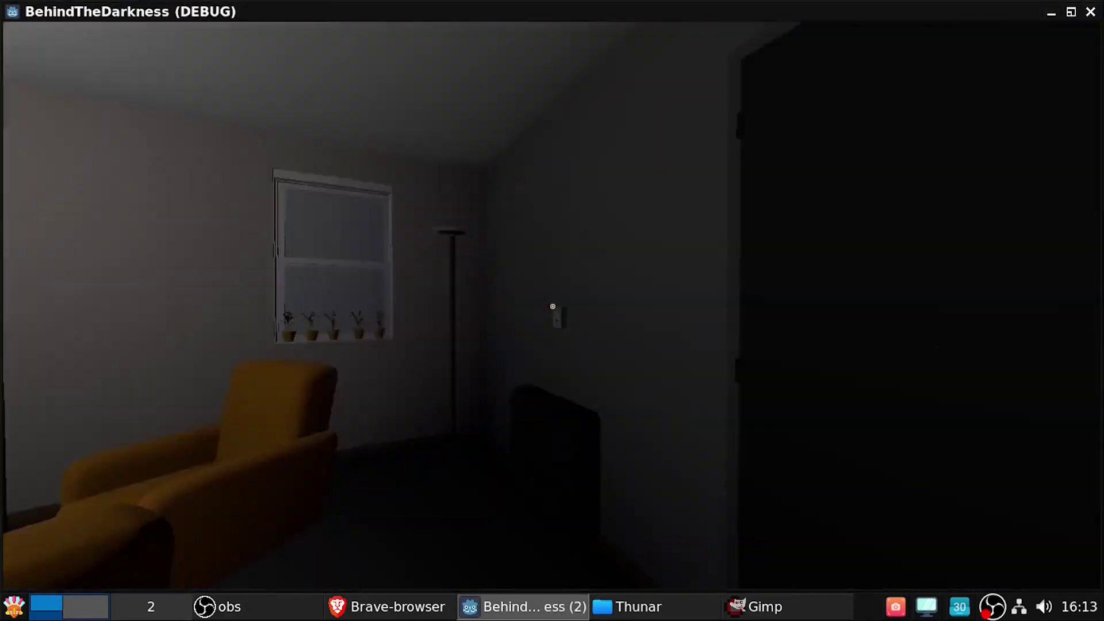
Stop the game and select UI_MouseControl in the player scene.
key(F8)
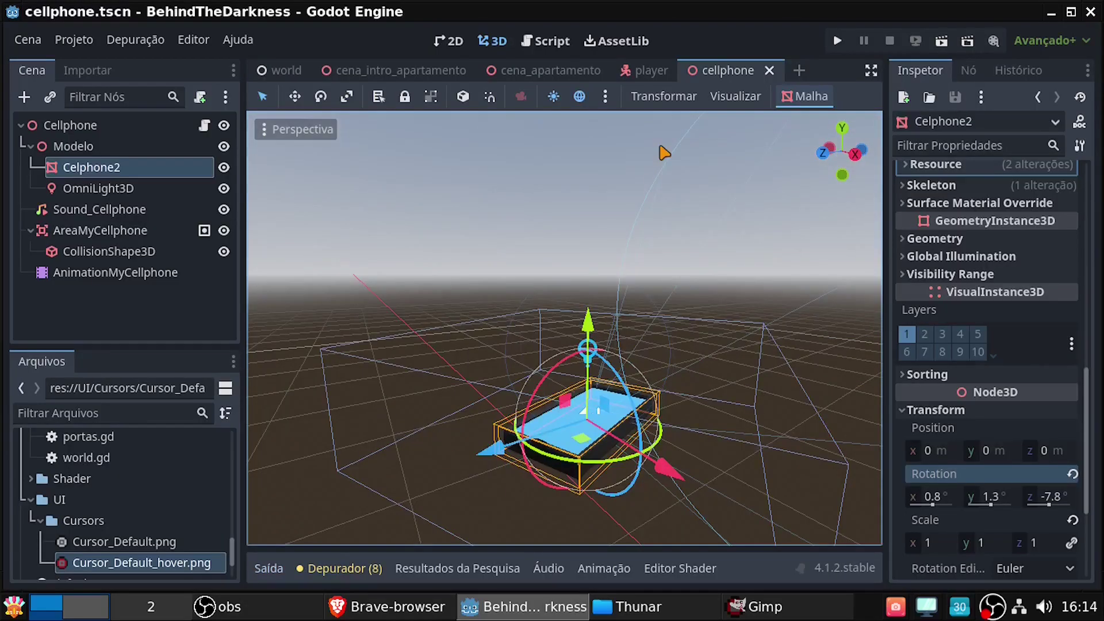
click(651, 70)
click(109, 251)
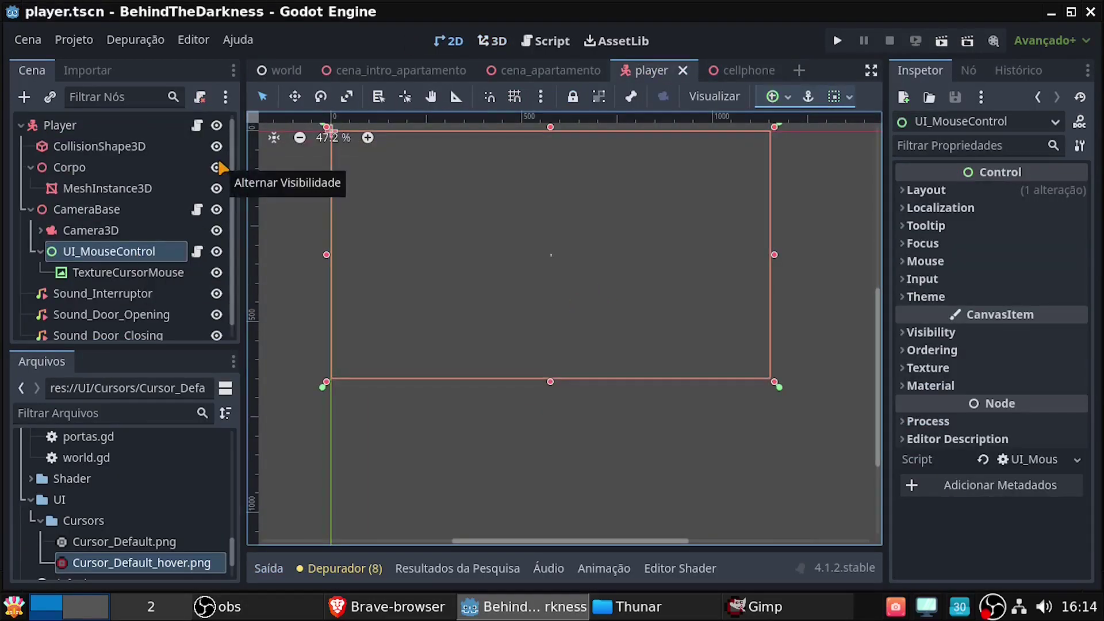
Insert '# Preciso criar mensagem para o usuario com texto e imagem' above _ready() in UI_MouseControl.gd.
click(279, 70)
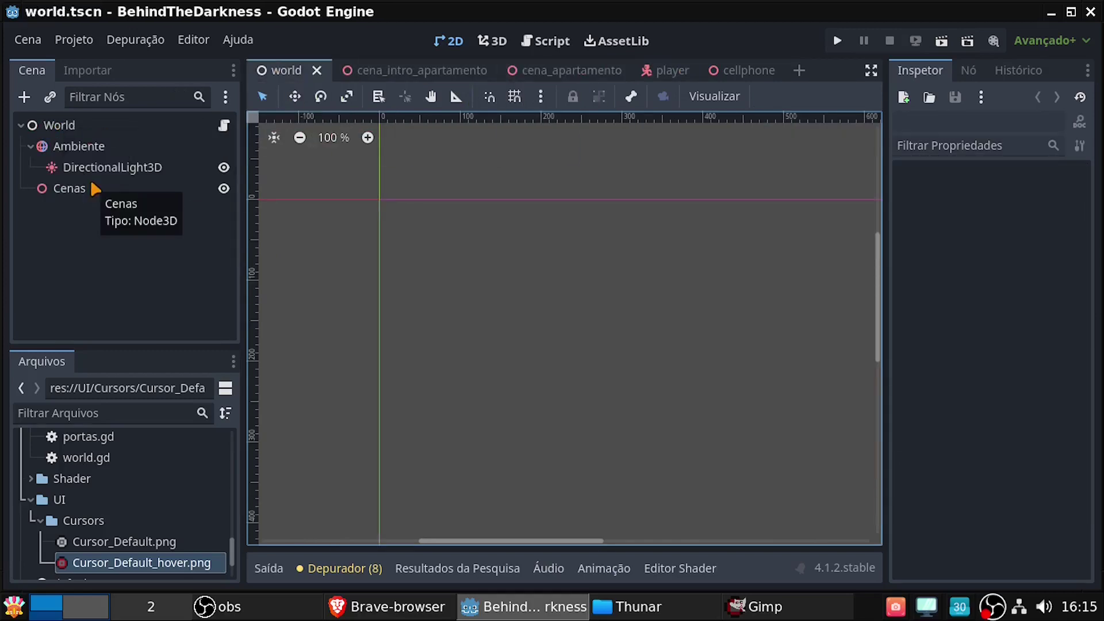
click(661, 70)
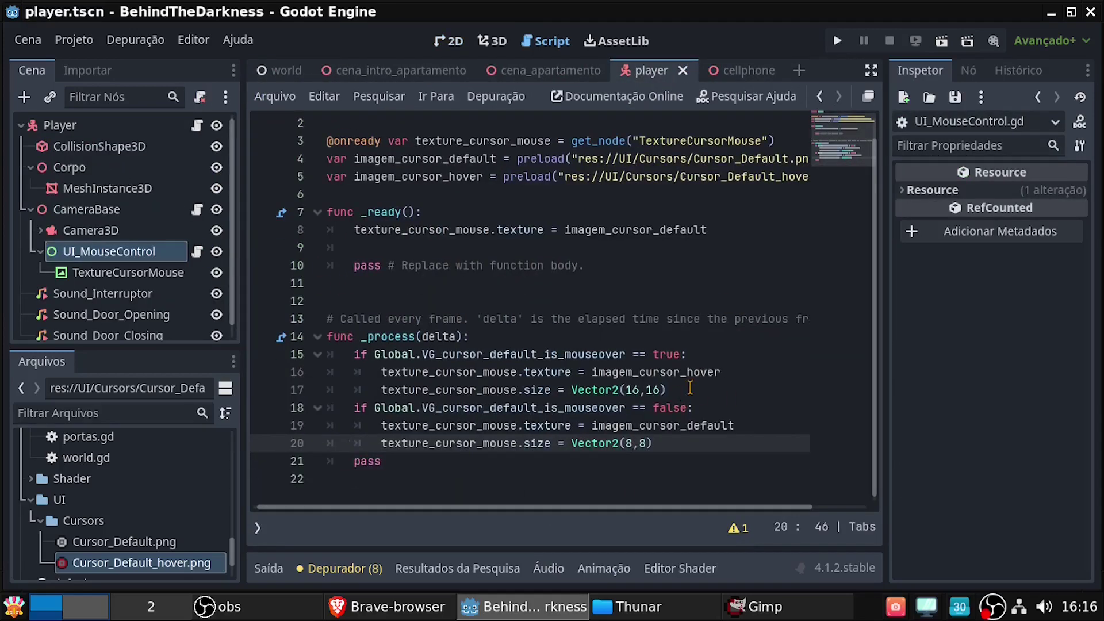
scroll(517, 288, up, 1)
click(500, 212)
key(Return)
text(# Preciso)
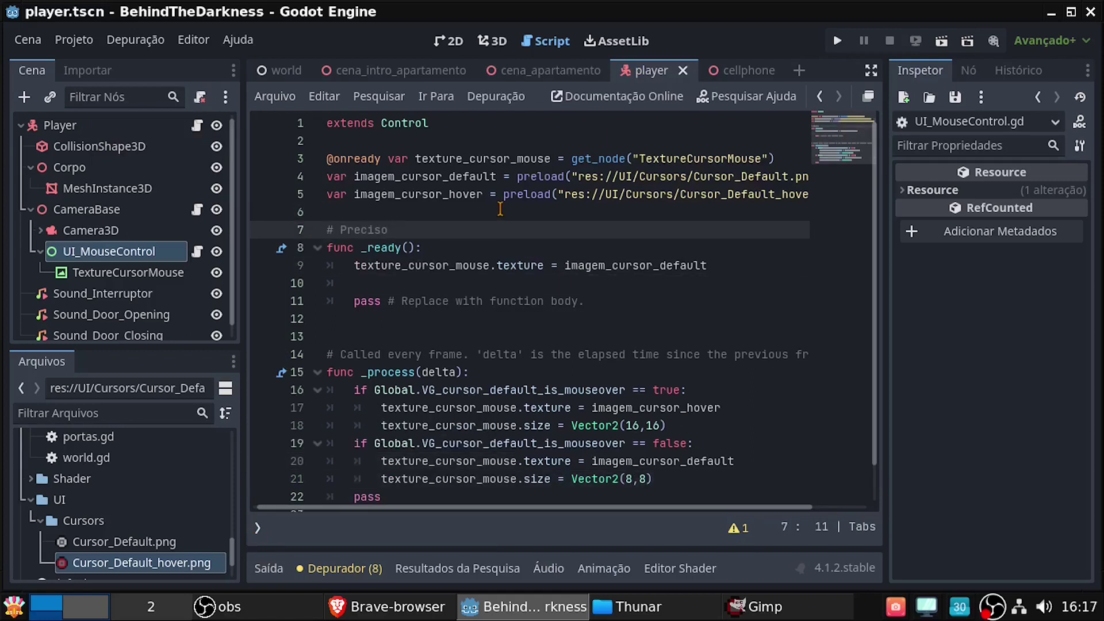
text( criar mensagem para o usuario com texto e imagem)
key(Return)
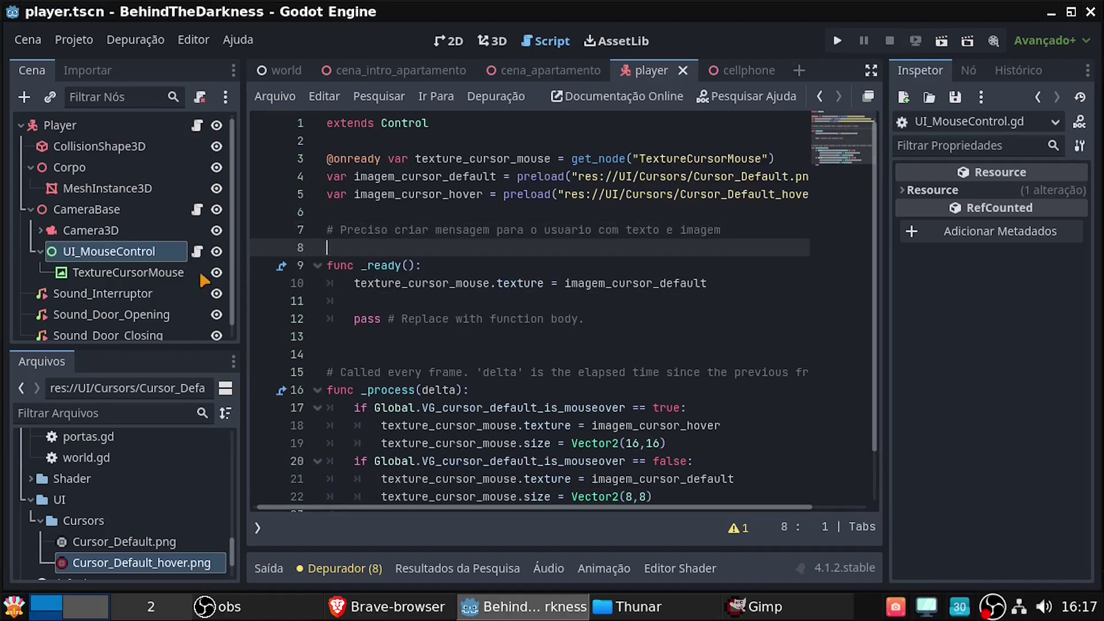
key(ctrl+Tab)
key(ctrl+Tab)
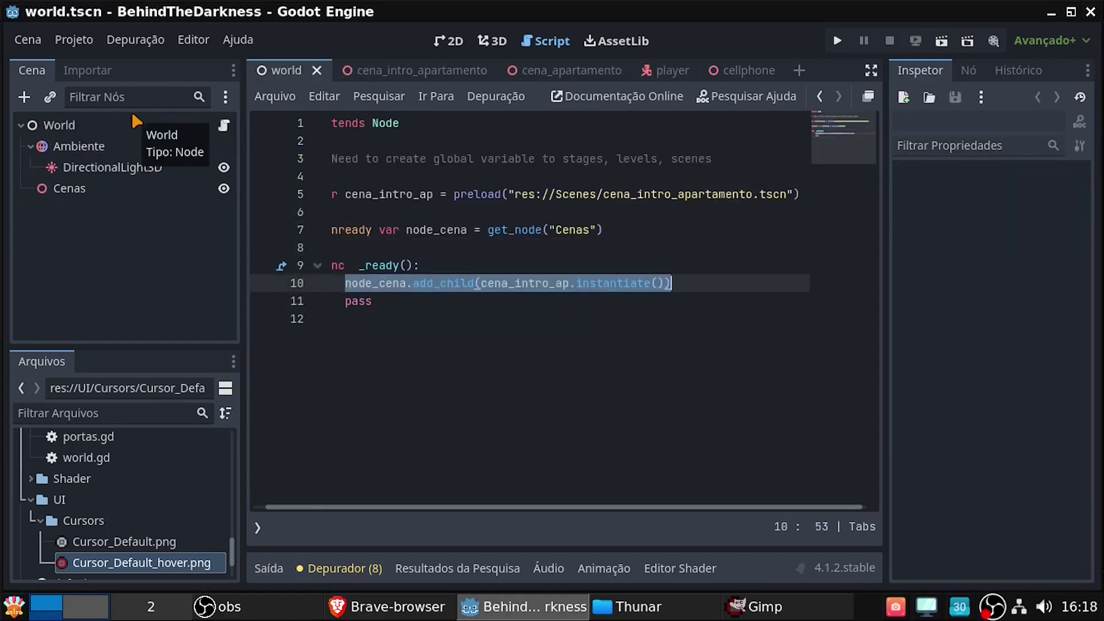
Add a Control node under World and rename it UI_Game.
right_click(132, 112)
click(190, 175)
double_click(213, 356)
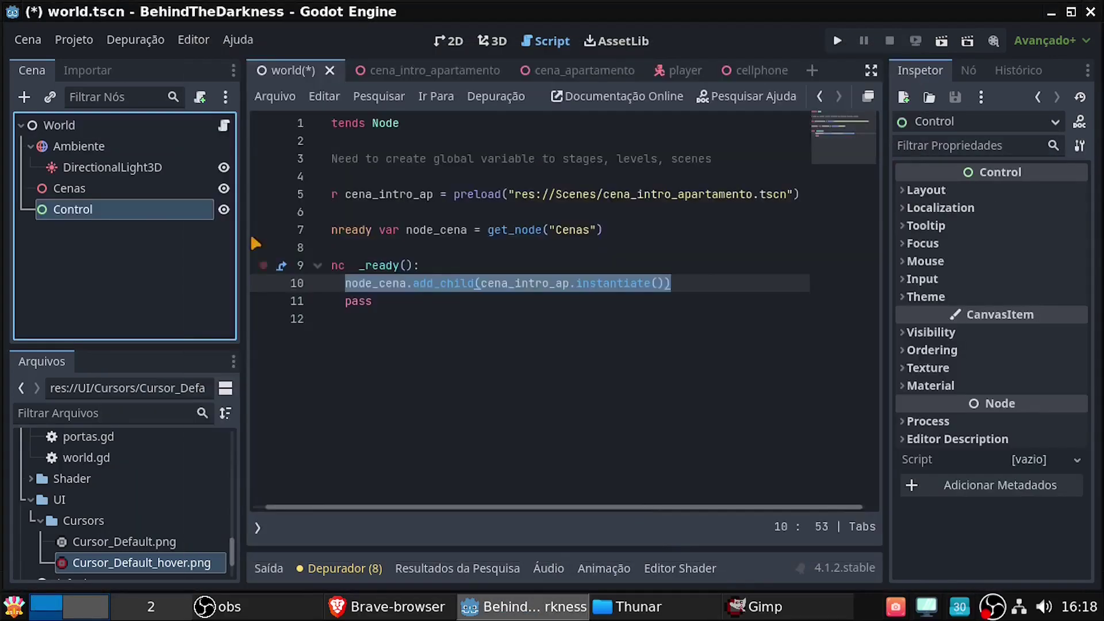
double_click(80, 210)
text(UI_Game)
key(Return)
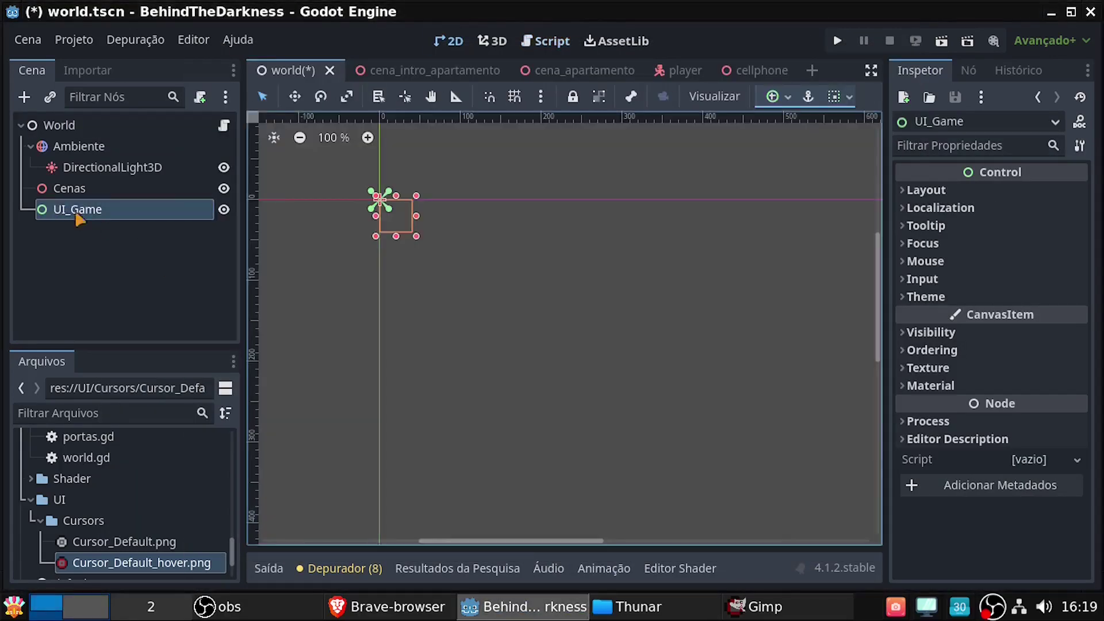
Apply the Full Rect anchor preset so UI_Game covers the whole 1152x648 screen.
click(808, 96)
click(886, 244)
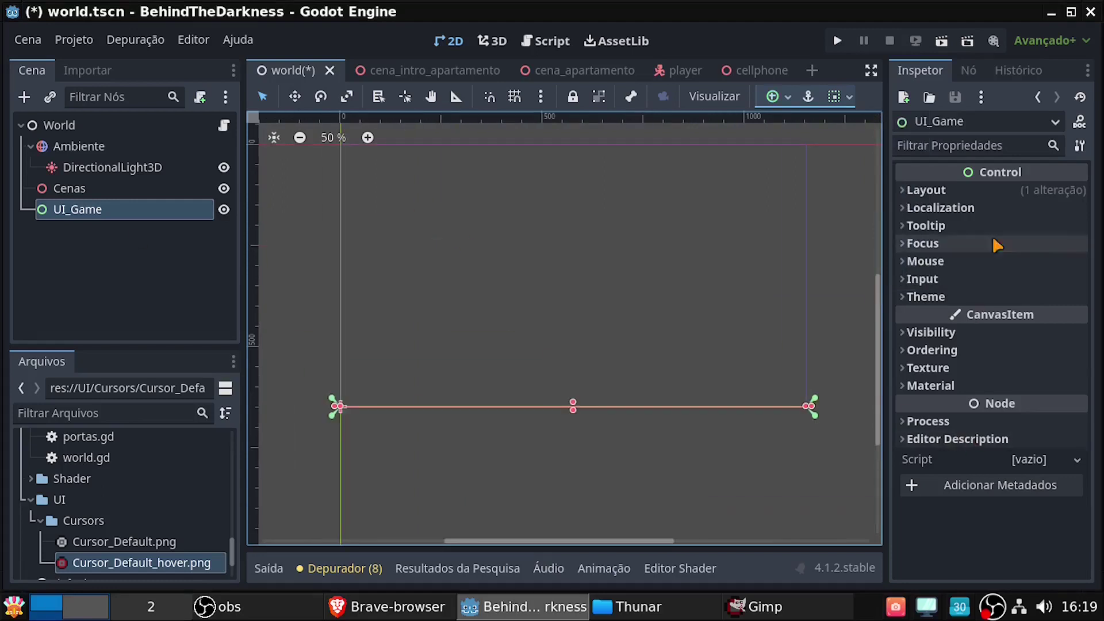
click(925, 190)
click(1026, 454)
text(100)
key(Return)
click(807, 96)
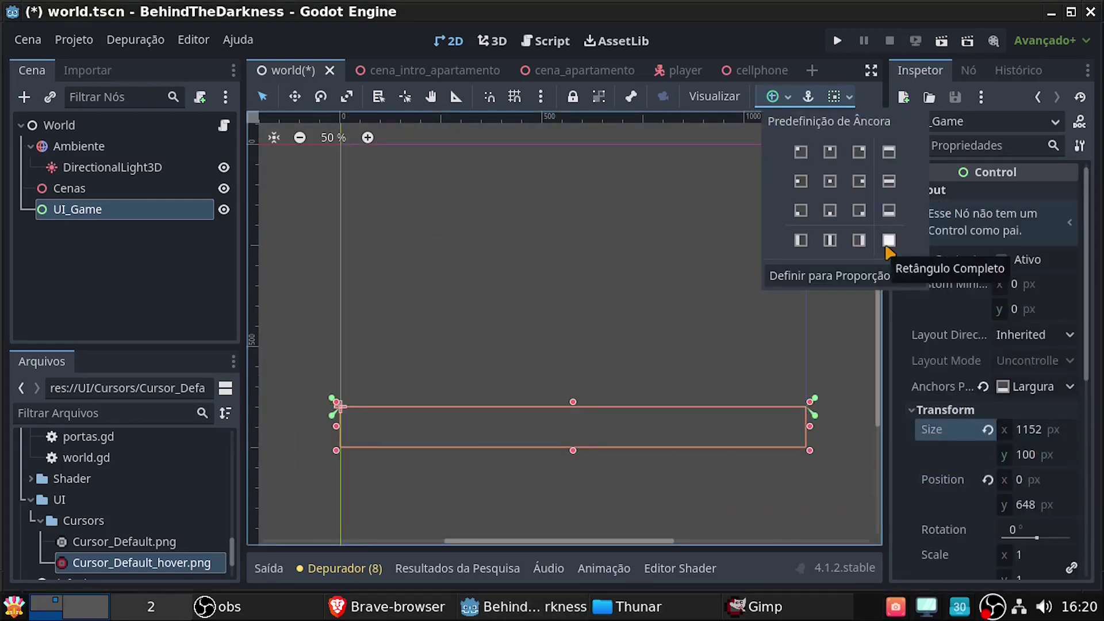
click(886, 246)
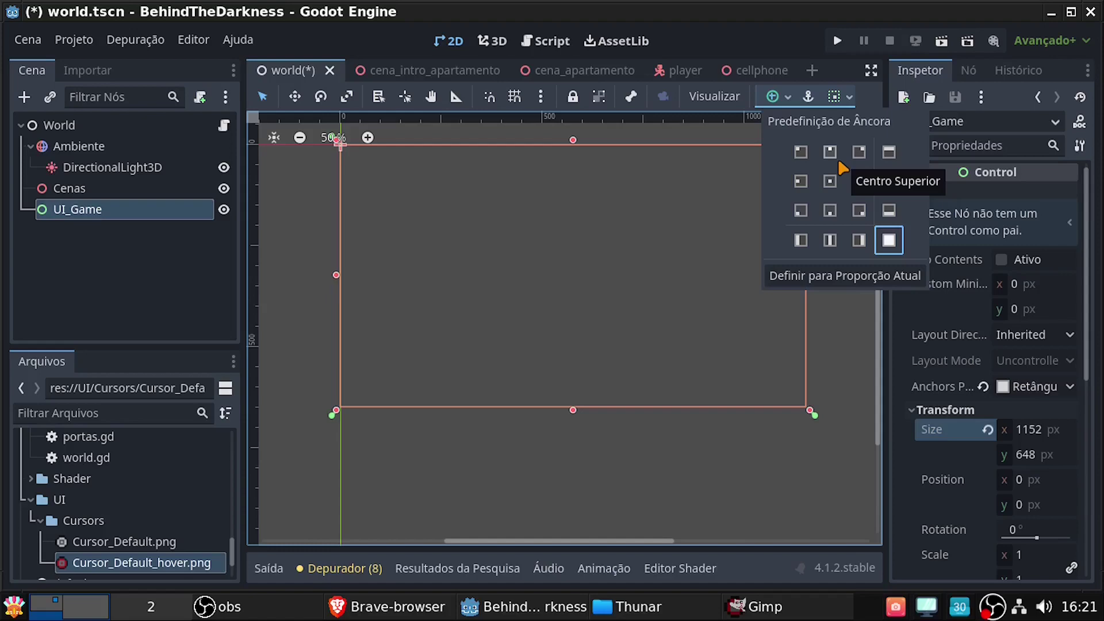
key(ctrl+a)
Add a bottom-centre Label reading 'Instruções para gameplay do Player' under UI_Game, then run the game.
text(la)
key(Return)
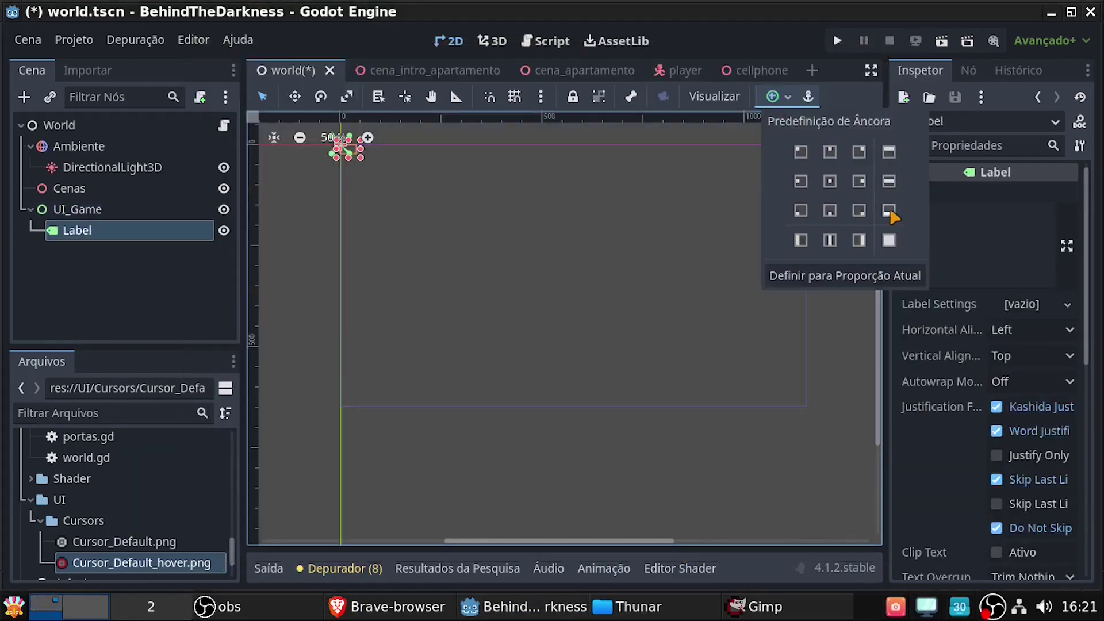
click(890, 214)
click(957, 220)
text(Instruções para )
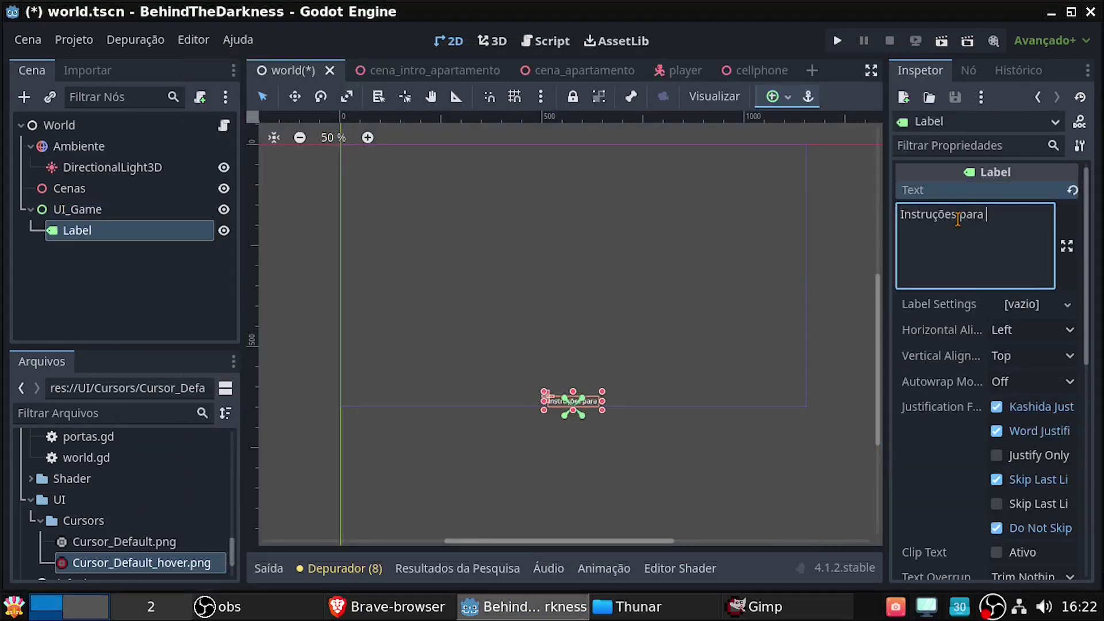
text(gameplay do Player)
scroll(977, 374, down, 8)
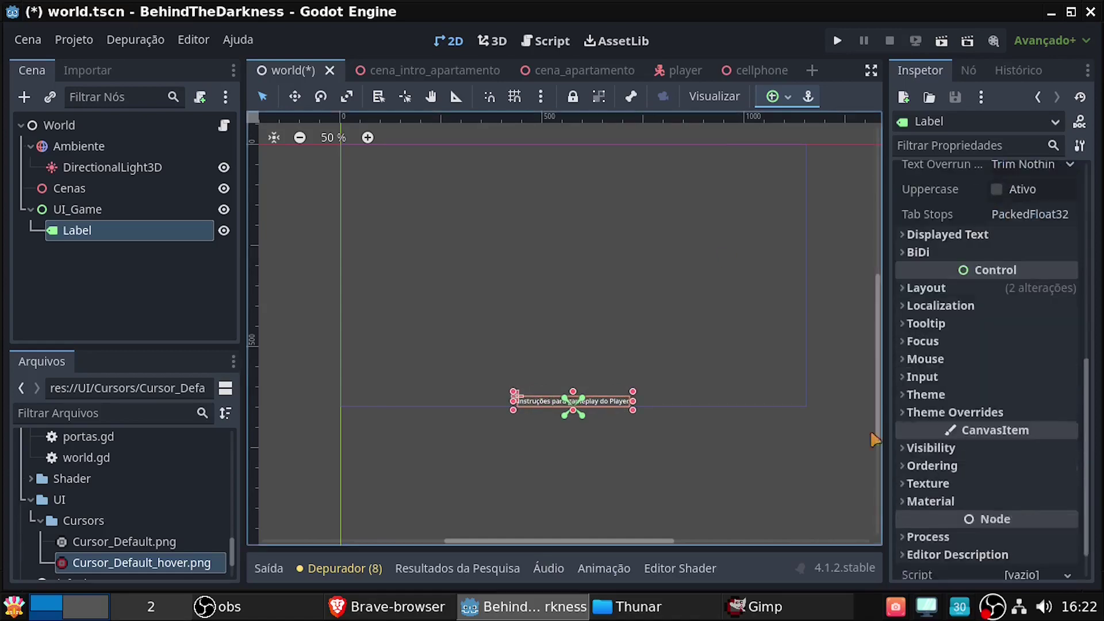
key(F5)
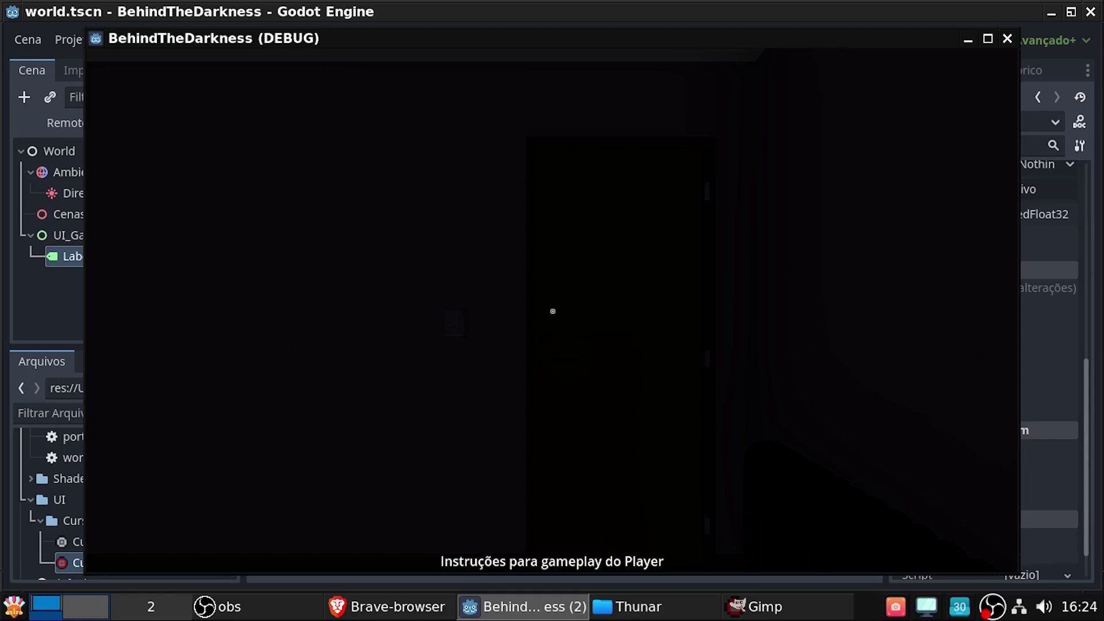
Walk forward with W, click the cellphone to pick it up, then stop the game.
key(w)
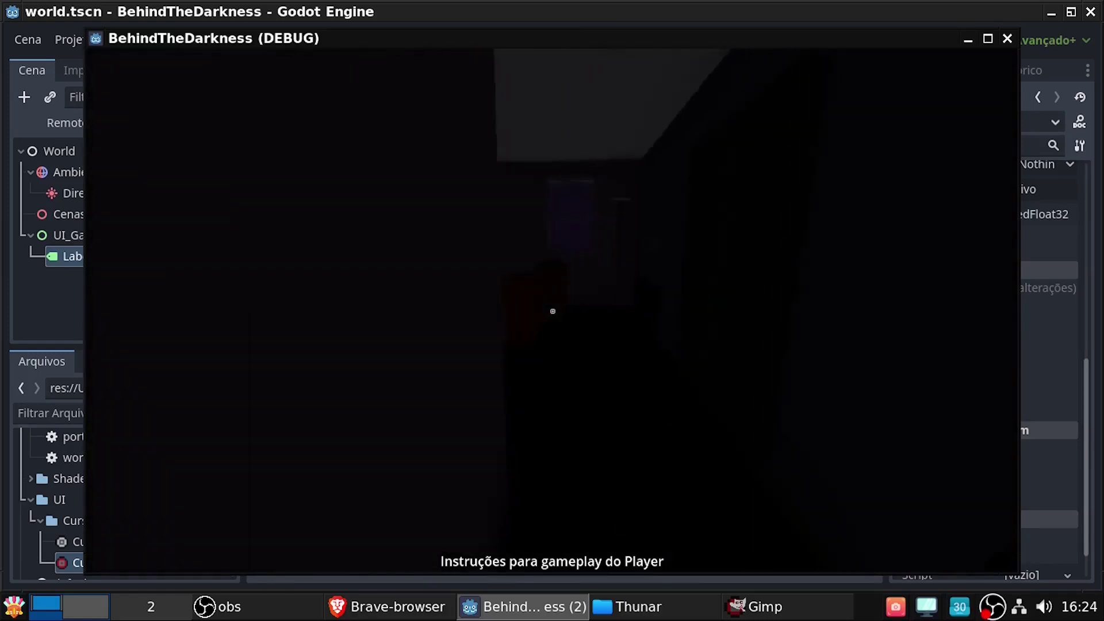
click(553, 311)
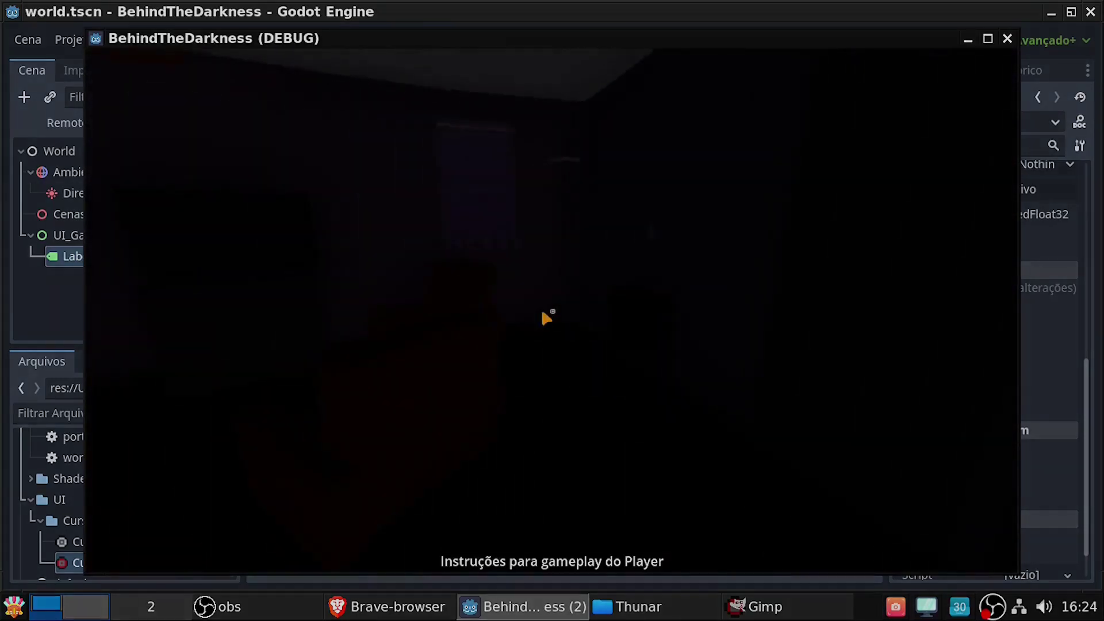
click(1010, 39)
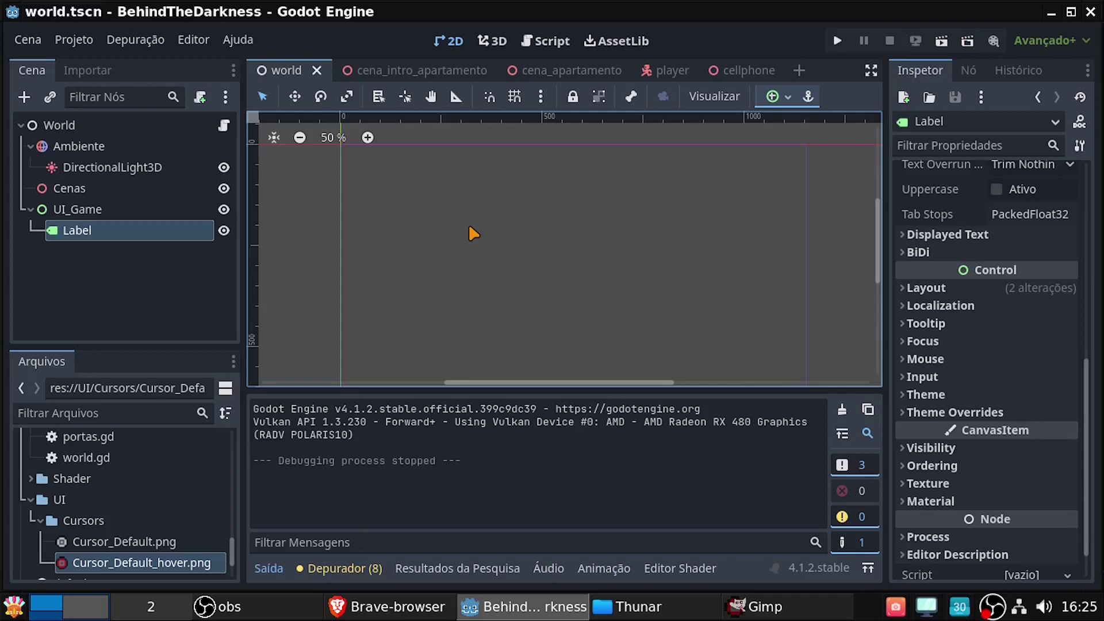
Switch to the player scene, collapse UI_MouseControl, and open global.gd in the script editor.
click(667, 70)
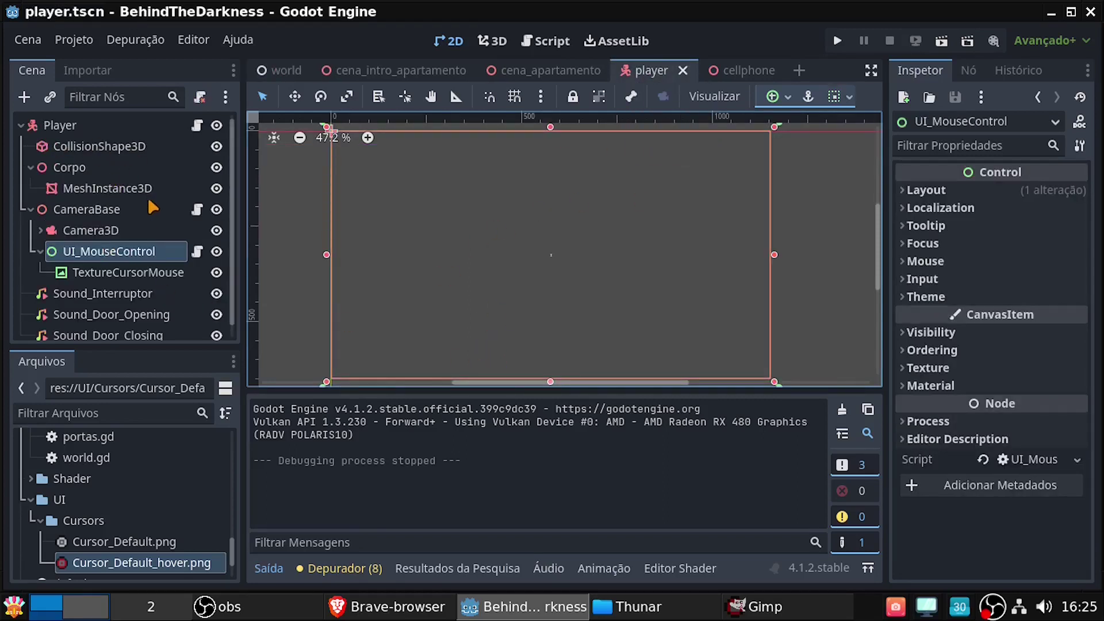
click(41, 253)
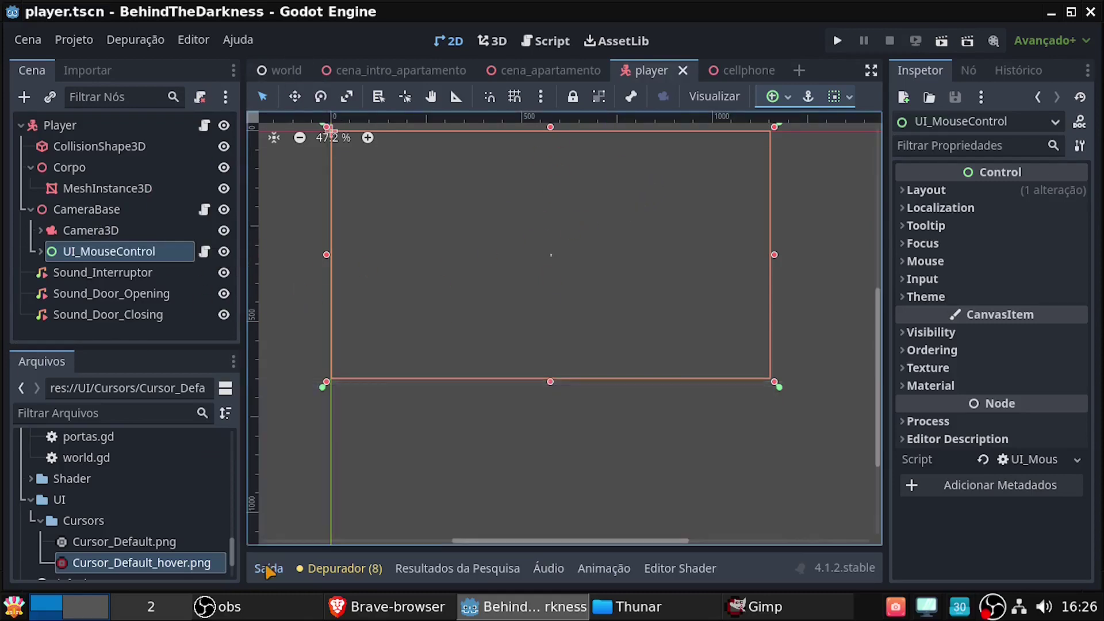
click(546, 43)
click(257, 528)
In global.gd, add the comment '# Variable controller ui cursor mouse' after the player life variable.
click(295, 216)
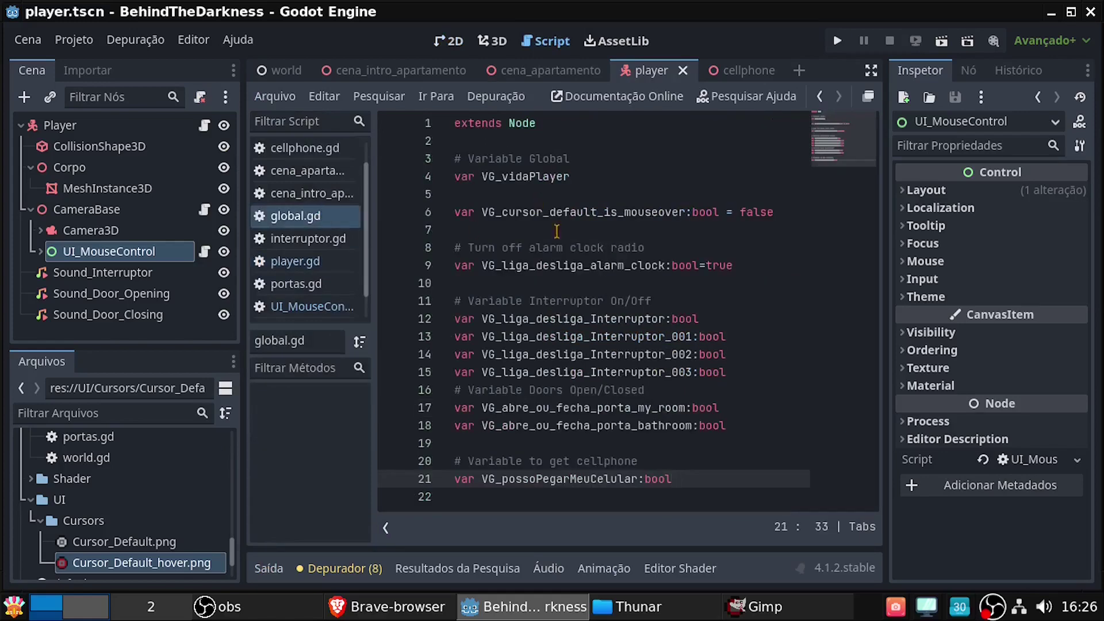
click(556, 196)
key(Return)
text(# Variabl)
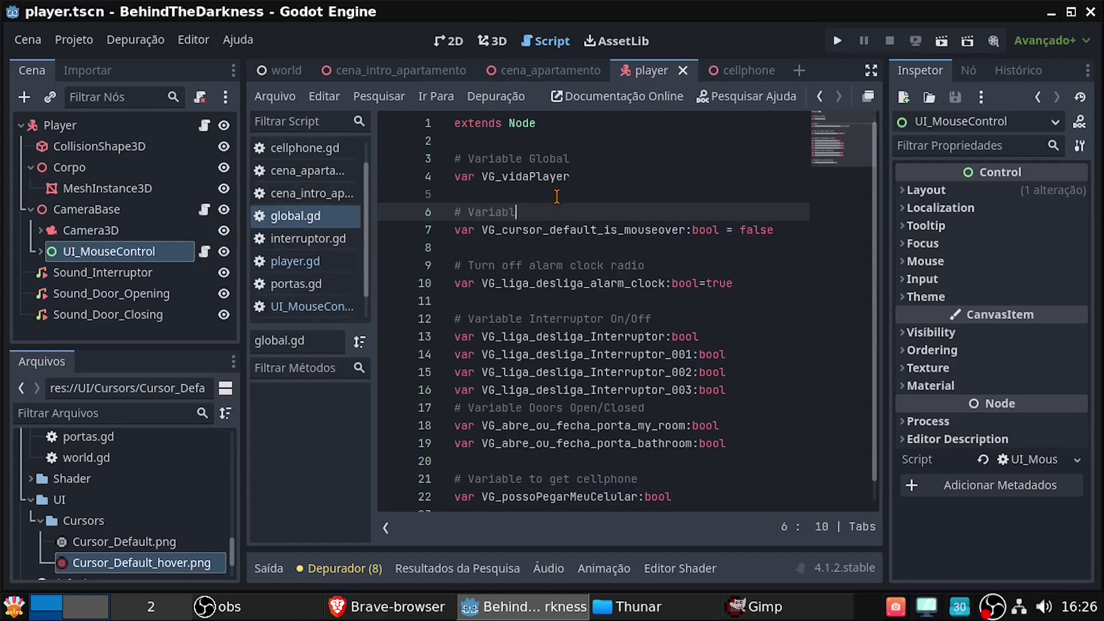
text(e control ui cursor m)
text(ouse)
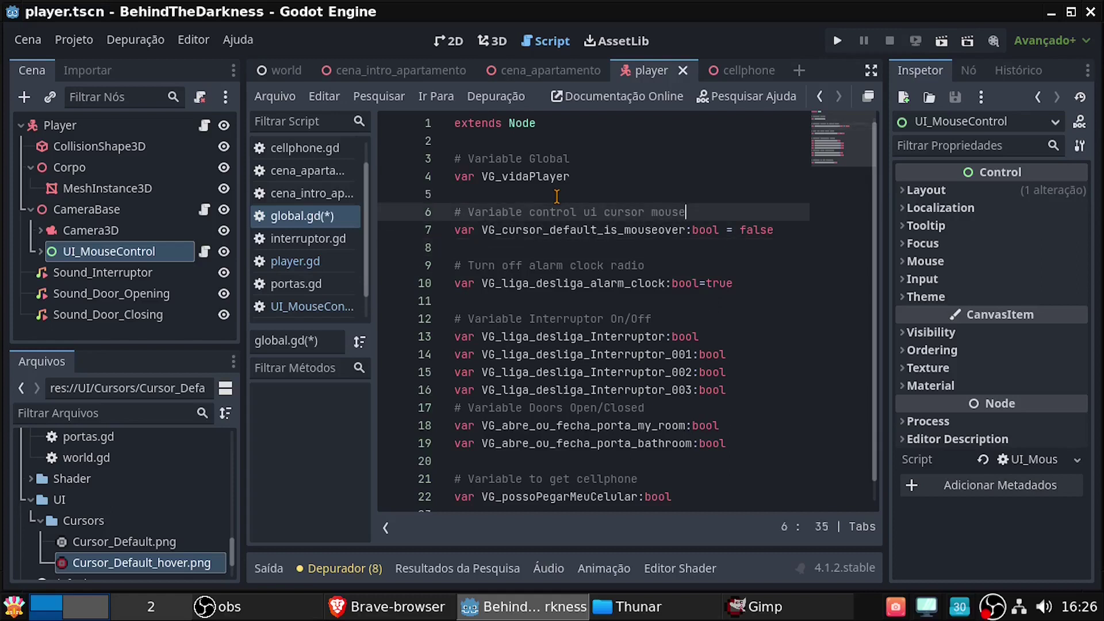
text(ler)
Start declaring the global variable 'var VG_mostrar_texto' on a new line below the cursor mouseover variable.
key(Down)
key(Down)
key(Down)
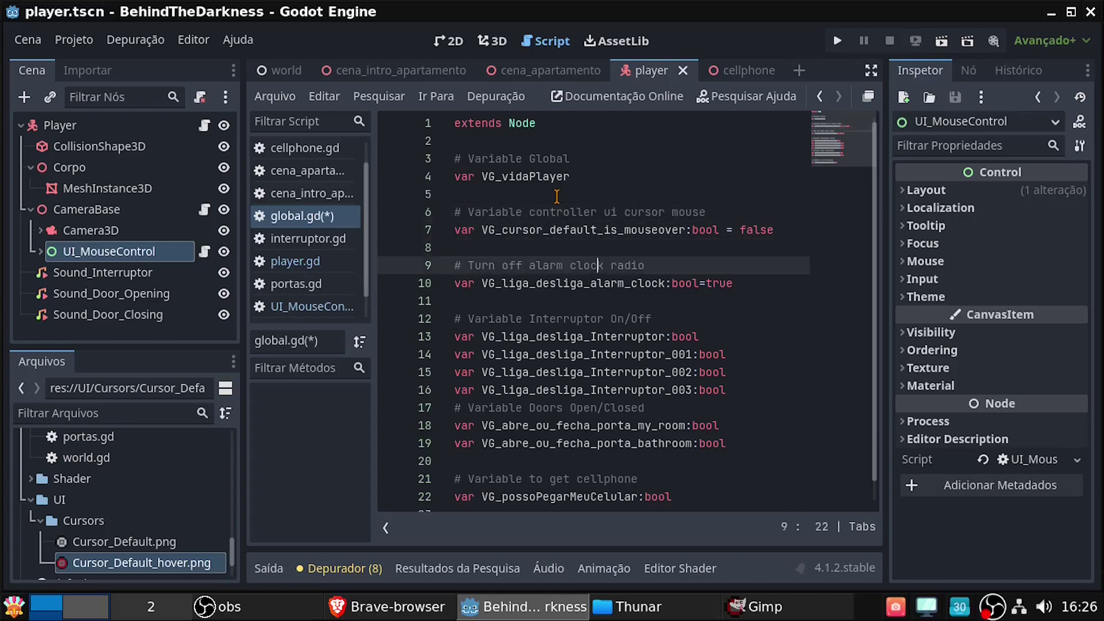
key(Down)
key(Up)
key(Up)
key(Return)
key(Return)
key(Up)
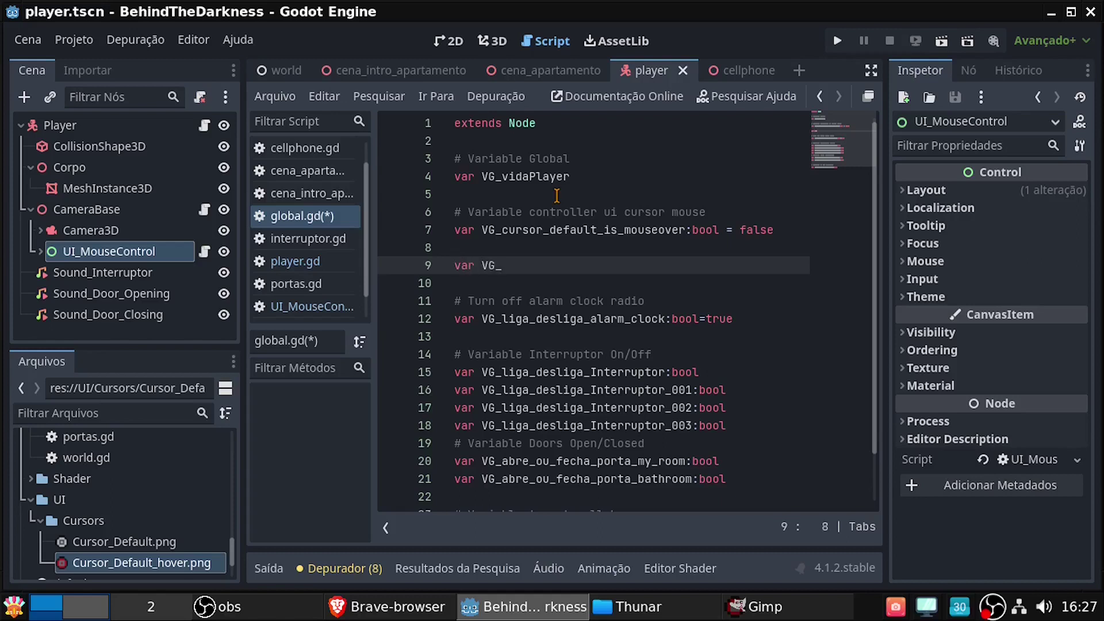
text(mostrar)
text(_texto)
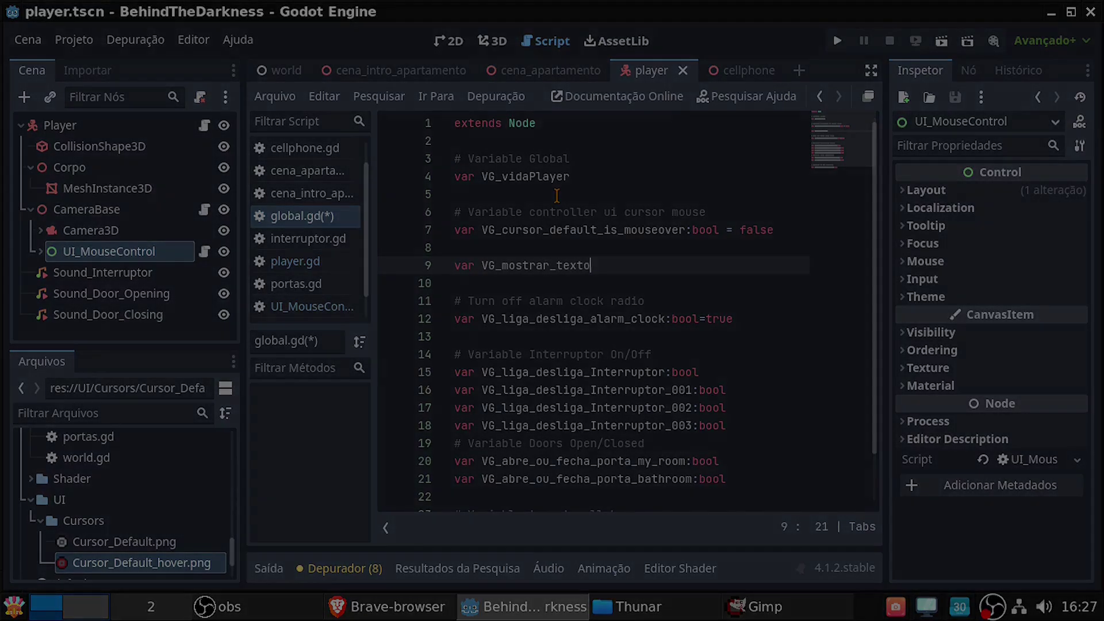